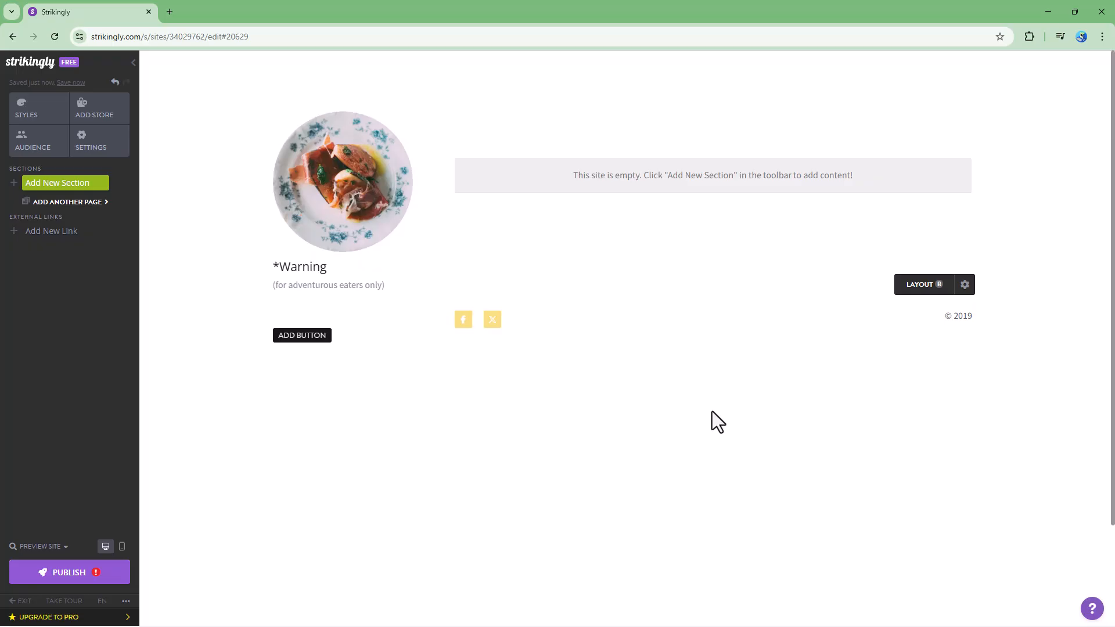
Step: Add a Make Your Own Section from the Advanced category to the empty site
{"action": "left_click", "coordinate": [58, 184]}
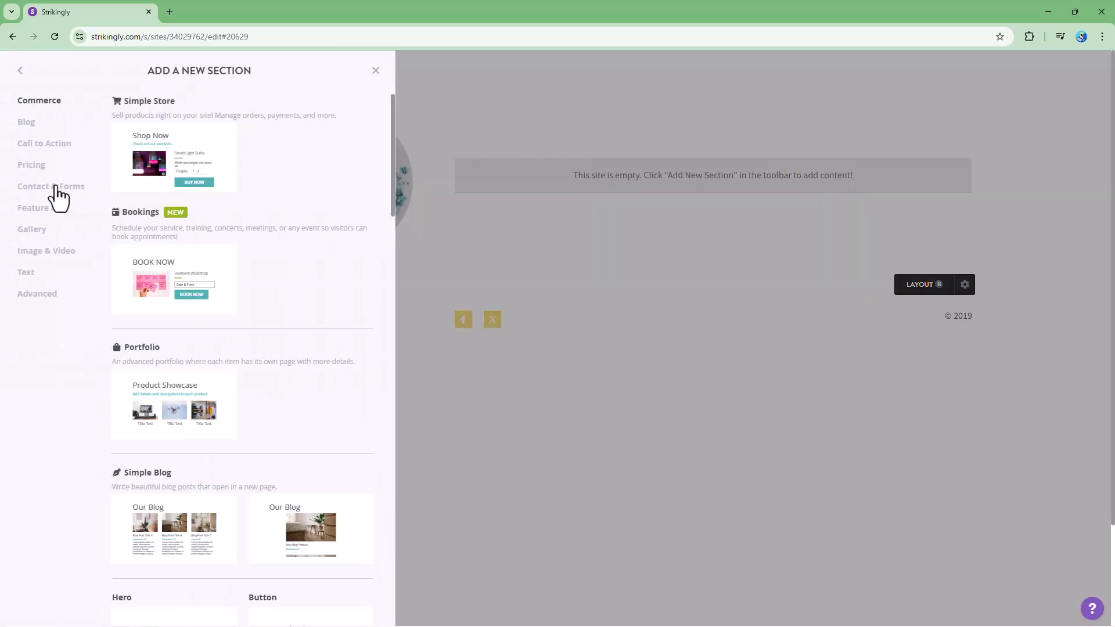
{"action": "left_click", "coordinate": [45, 312]}
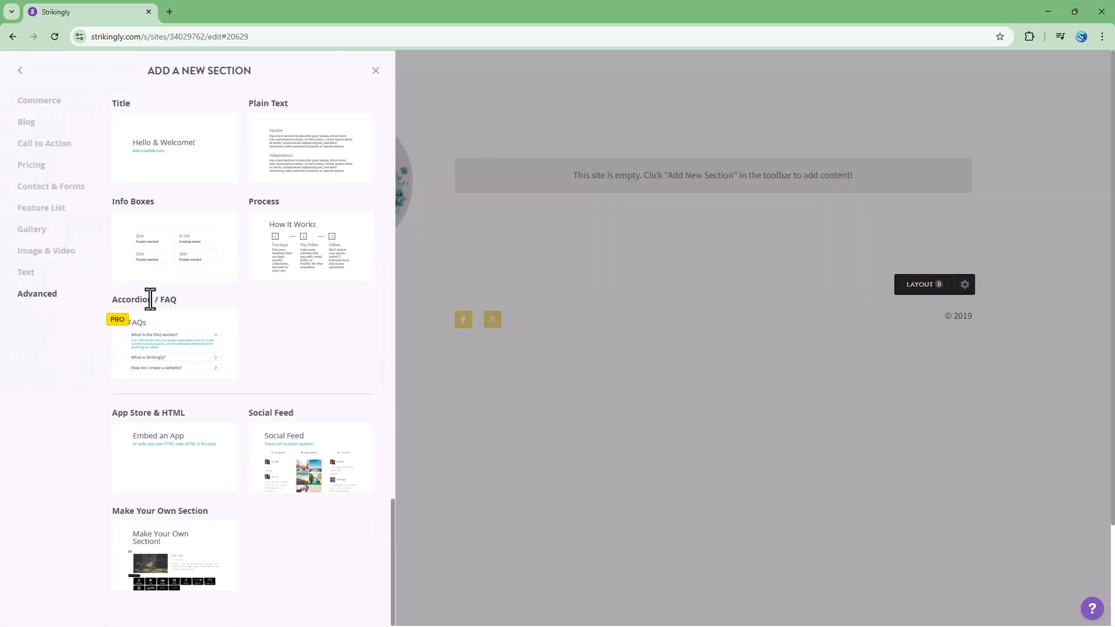
{"action": "left_click", "coordinate": [195, 551]}
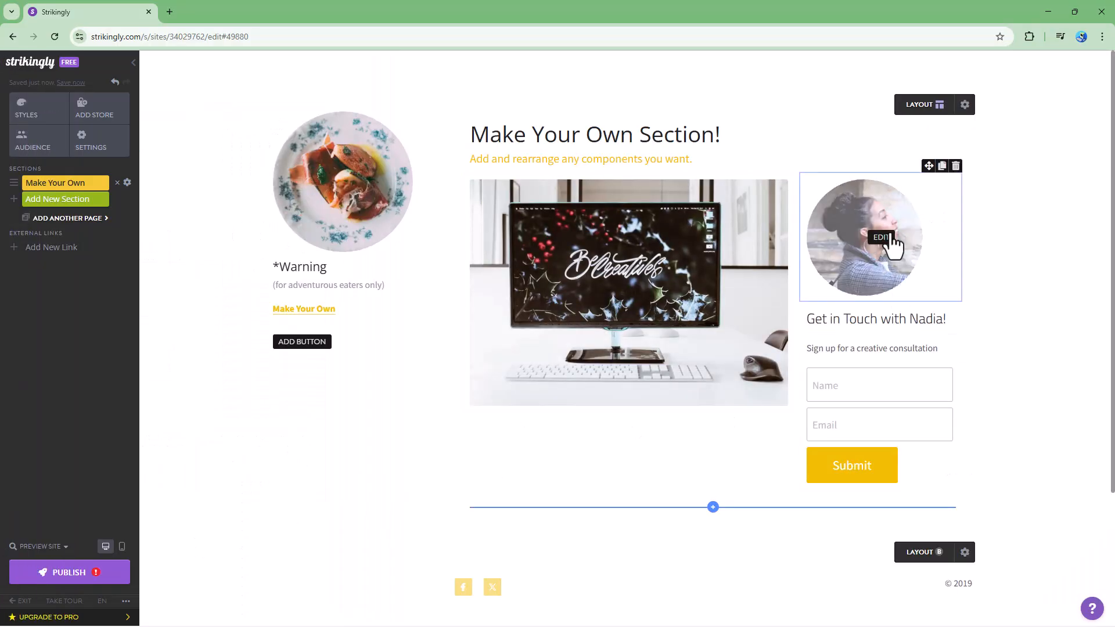
Step: Delete the new section's title block and the circular portrait image
{"action": "left_click", "coordinate": [809, 147]}
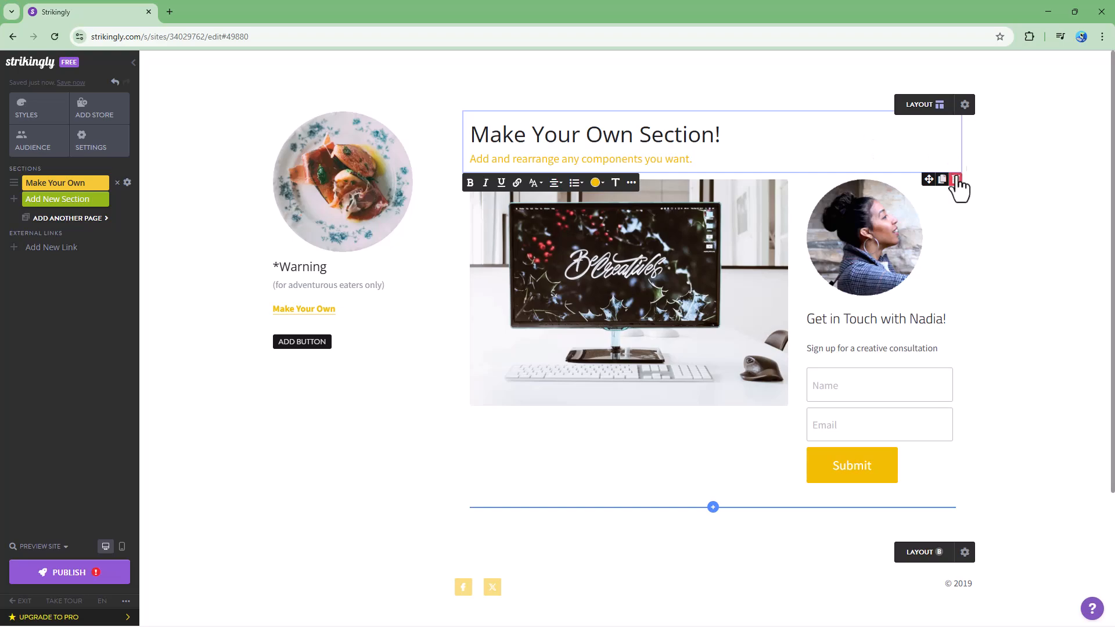
{"action": "left_click", "coordinate": [956, 180]}
{"action": "left_click", "coordinate": [608, 109]}
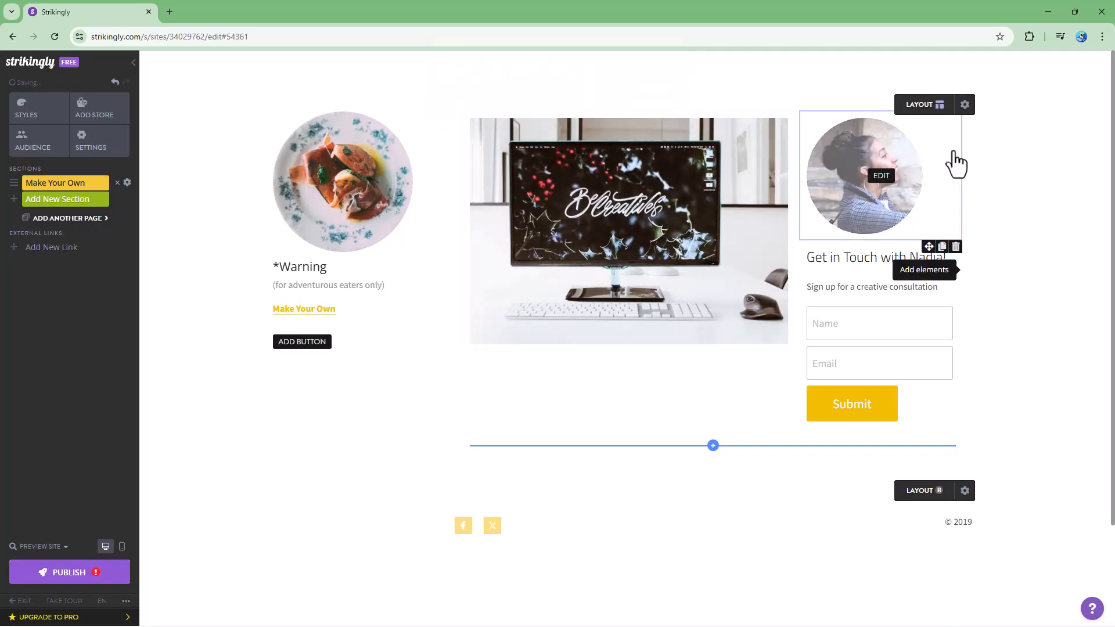
{"action": "left_click", "coordinate": [953, 166]}
{"action": "left_click", "coordinate": [954, 314]}
{"action": "left_click", "coordinate": [608, 109]}
Step: Delete the signup form with the name and email fields from the section
{"action": "left_click", "coordinate": [955, 282]}
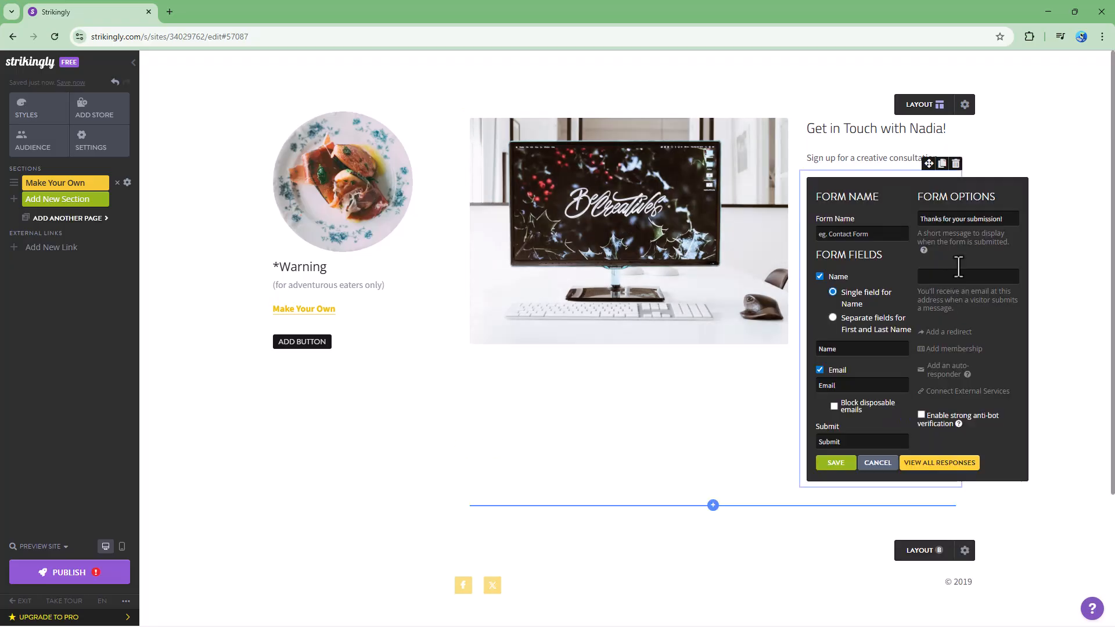
{"action": "left_click", "coordinate": [956, 166]}
{"action": "left_click", "coordinate": [609, 109]}
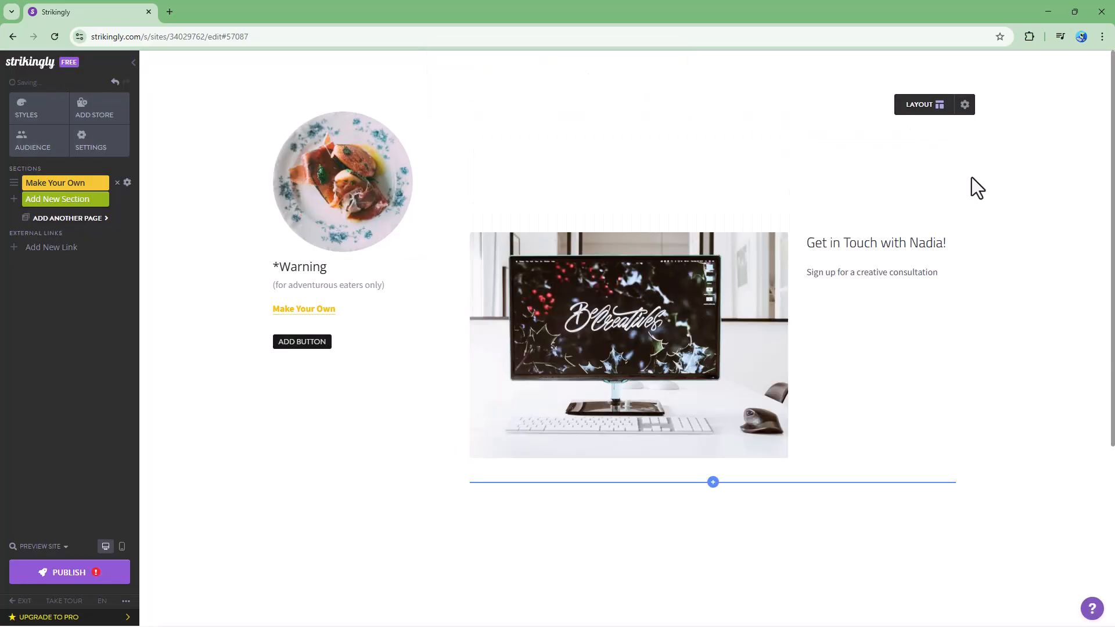
Step: Delete the large computer monitor image from the section
{"action": "left_click", "coordinate": [918, 273]}
{"action": "left_click", "coordinate": [968, 250]}
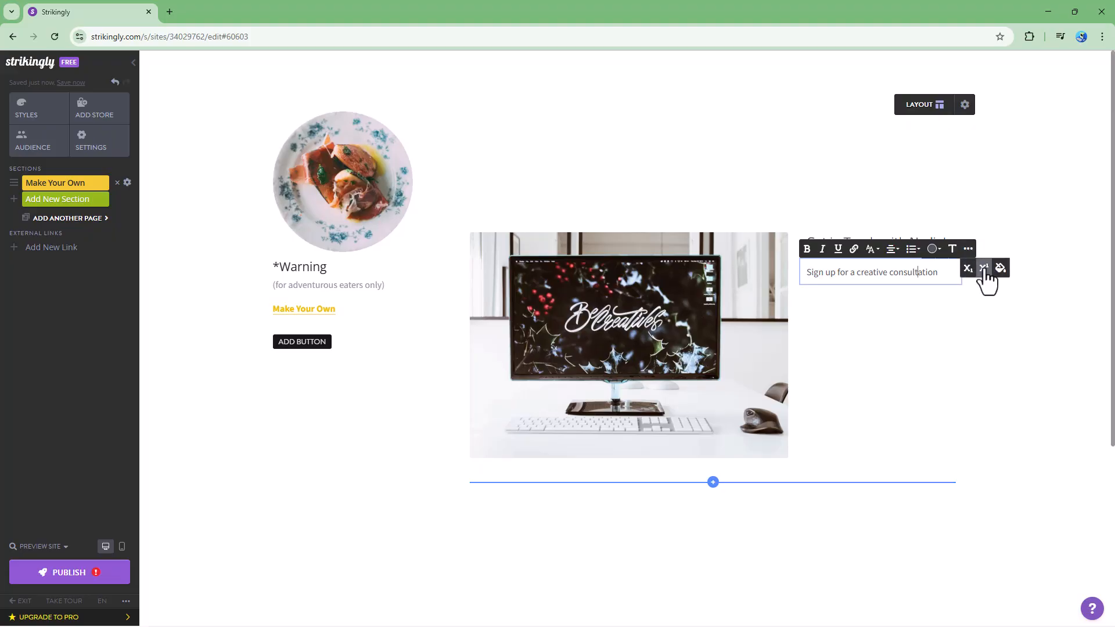
{"action": "left_click", "coordinate": [977, 316]}
{"action": "left_click", "coordinate": [759, 336]}
{"action": "left_click", "coordinate": [788, 198]}
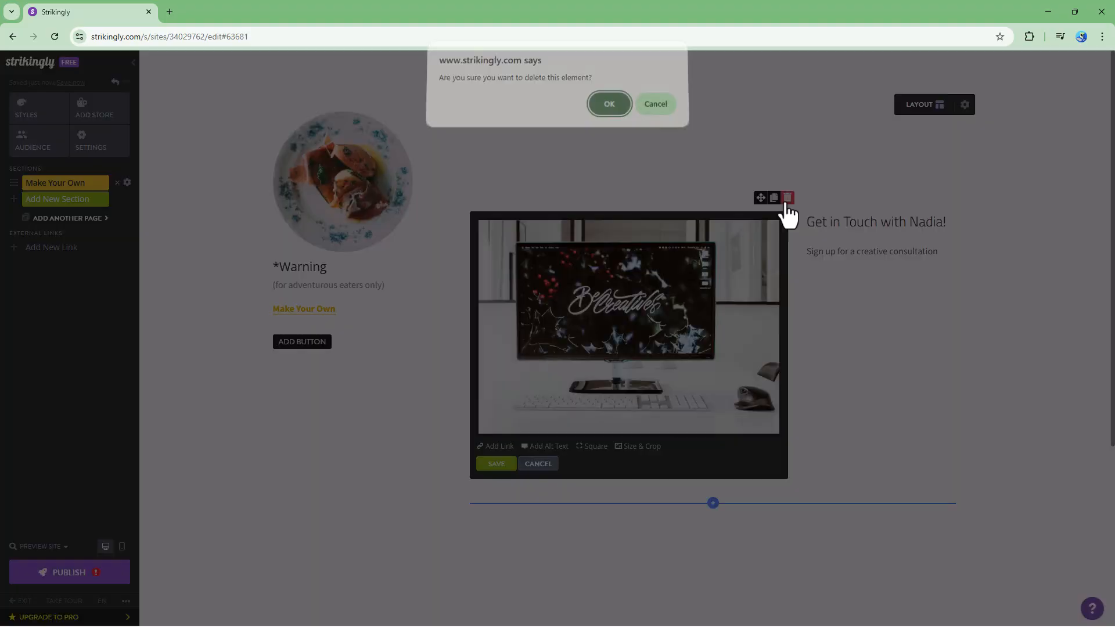
{"action": "key", "text": "Return"}
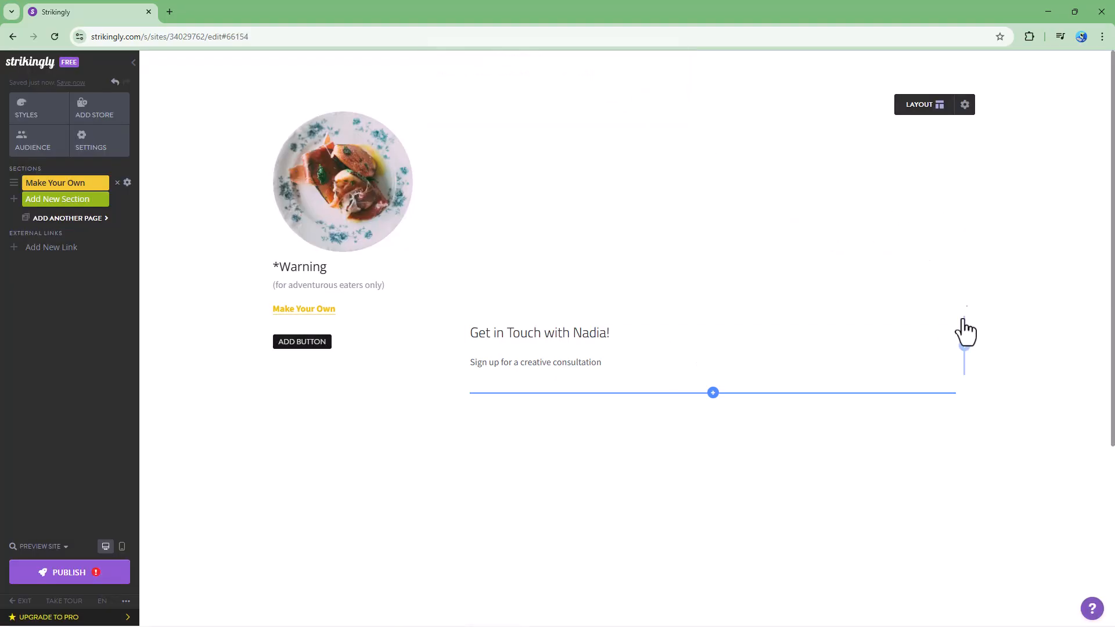
Step: Delete the leftover contact heading and the consultation text line, emptying the section
{"action": "left_click", "coordinate": [956, 308]}
{"action": "left_click", "coordinate": [608, 110]}
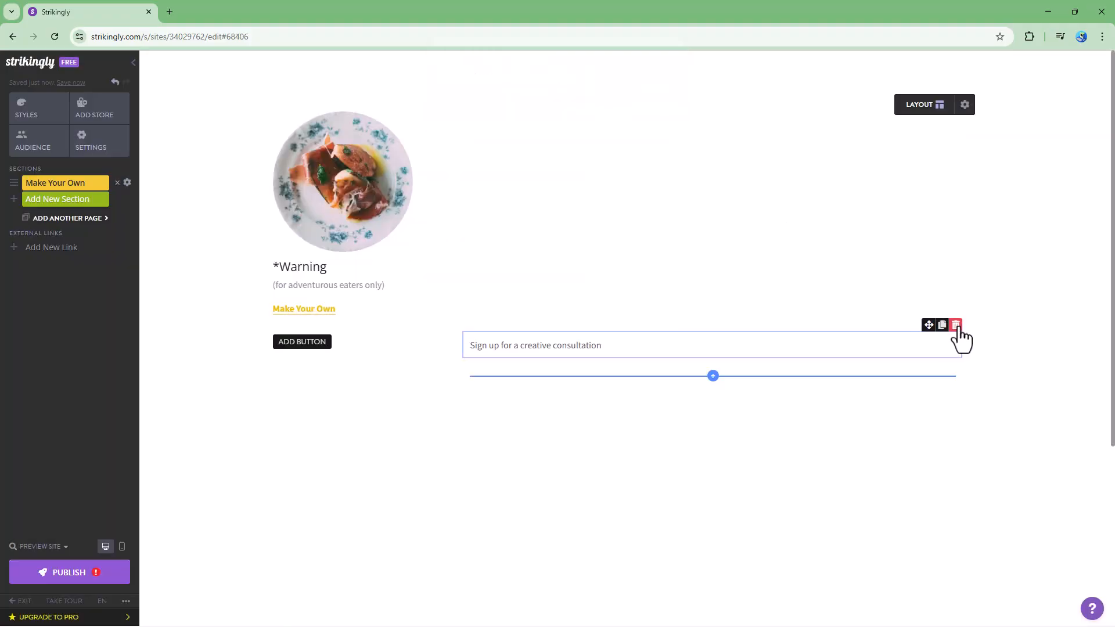
{"action": "left_click", "coordinate": [957, 326]}
{"action": "left_click", "coordinate": [604, 113]}
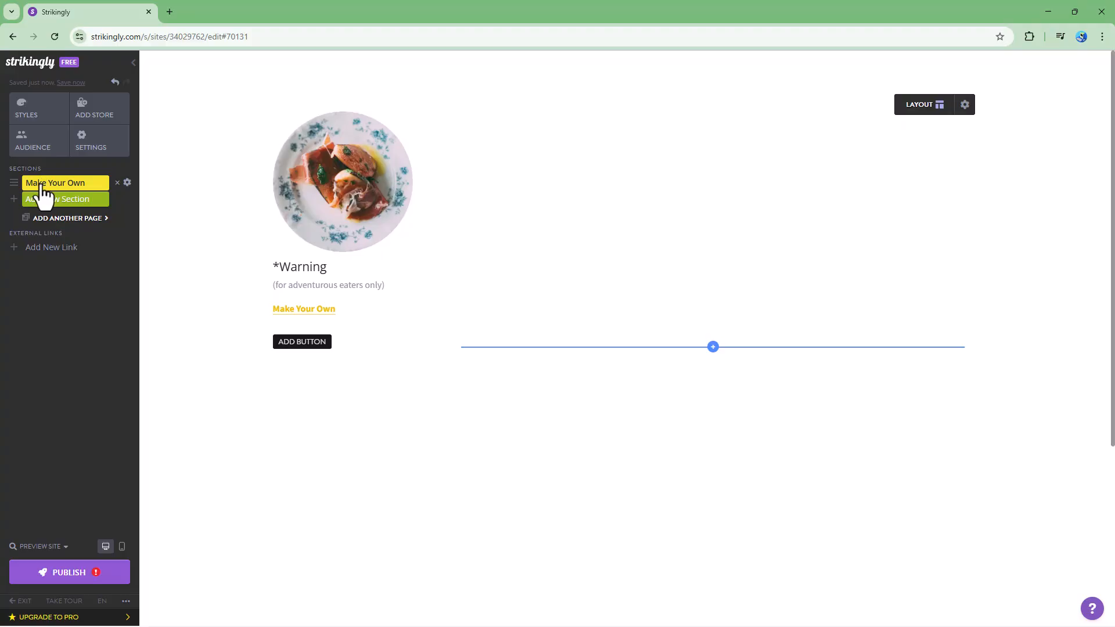
Step: Add a text element to the empty section and replace its placeholder with "This is a sample paraprah."
{"action": "left_click", "coordinate": [713, 348]}
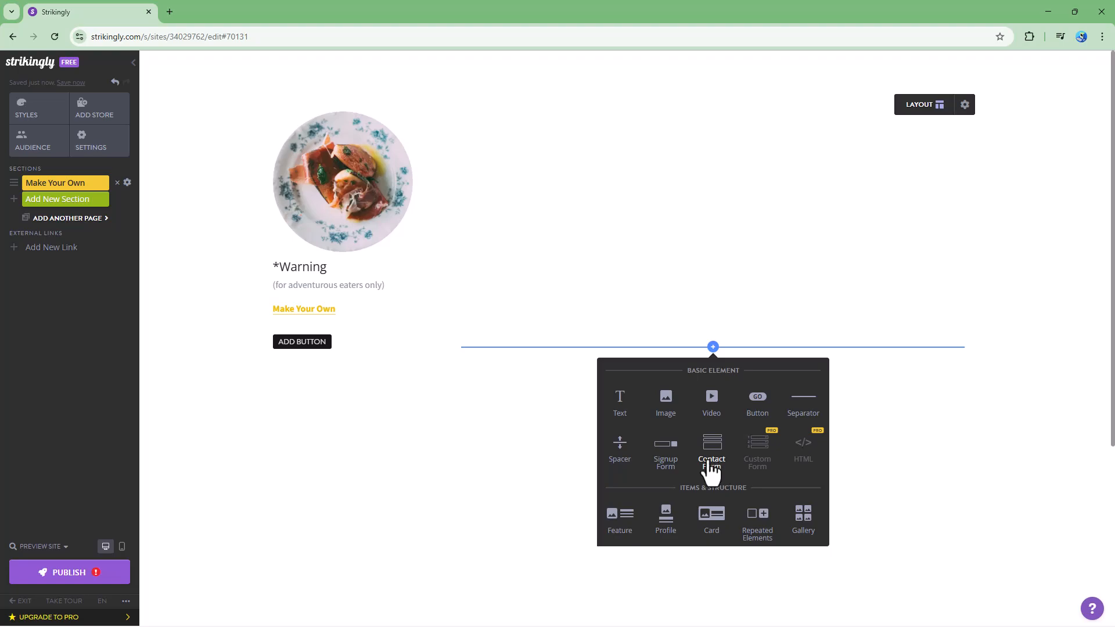
{"action": "left_click", "coordinate": [619, 411]}
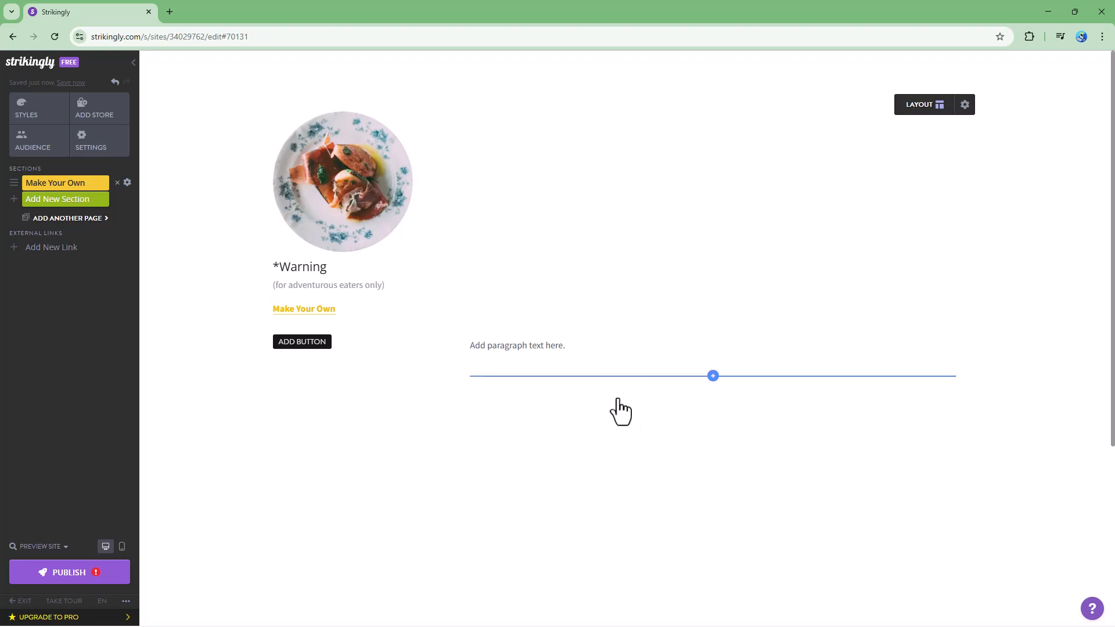
{"action": "left_click", "coordinate": [533, 347]}
{"action": "triple_click", "coordinate": [560, 347]}
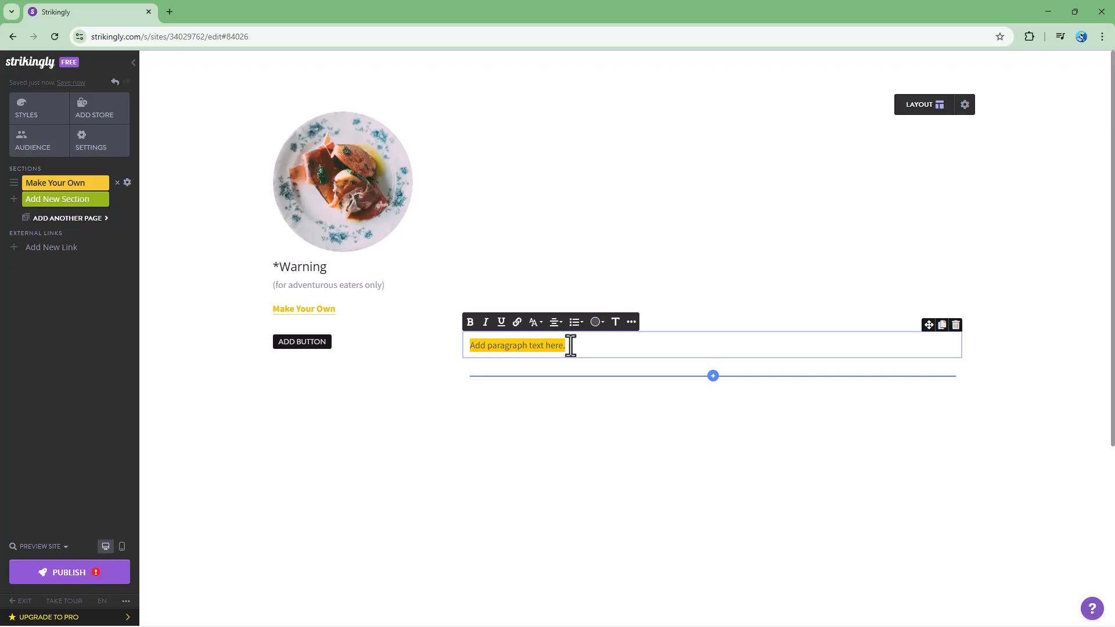
{"action": "type", "text": "This is a sample paragraph."}
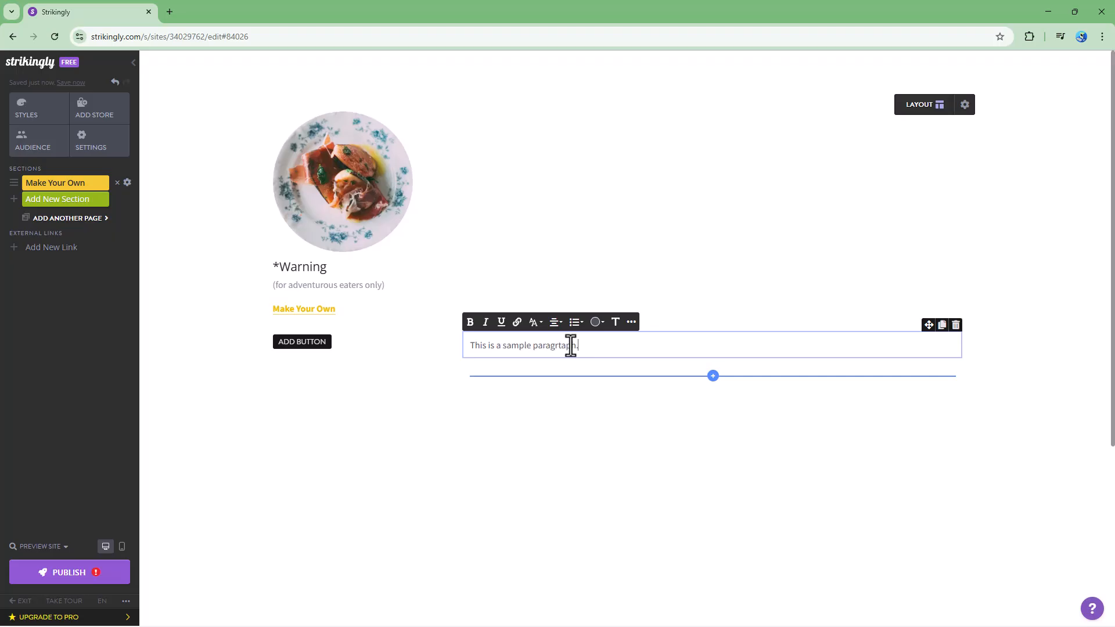
{"action": "left_click_drag", "start_coordinate": [546, 347], "coordinate": [652, 343]}
{"action": "type", "text": "a"}
Step: Copy the sample sentence and paste it repeatedly to fill the text element with about nine lines
{"action": "key", "text": "ctrl+a"}
{"action": "key", "text": "ctrl+c"}
{"action": "key", "text": "ctrl+v"}
{"action": "key", "text": "ctrl+v"}
{"action": "key", "text": "ctrl+v"}
{"action": "key", "text": "ctrl+v"}
{"action": "key", "text": "ctrl+v"}
{"action": "key", "text": "ctrl+v"}
{"action": "key", "text": "ctrl+v"}
{"action": "key", "text": "ctrl+v"}
{"action": "key", "text": "ctrl+v"}
{"action": "key", "text": "ctrl+v"}
{"action": "key", "text": "ctrl+v"}
{"action": "key", "text": "ctrl+v"}
{"action": "key", "text": "ctrl+v"}
{"action": "key", "text": "ctrl+v"}
{"action": "key", "text": "ctrl+v"}
{"action": "key", "text": "ctrl+v"}
{"action": "key", "text": "ctrl+v"}
{"action": "key", "text": "ctrl+v"}
{"action": "key", "text": "ctrl+v"}
{"action": "key", "text": "ctrl+v"}
{"action": "key", "text": "ctrl+v"}
{"action": "key", "text": "ctrl+v"}
{"action": "key", "text": "ctrl+v"}
{"action": "key", "text": "ctrl+v"}
{"action": "key", "text": "ctrl+v"}
{"action": "key", "text": "ctrl+v"}
{"action": "key", "text": "ctrl+v"}
{"action": "key", "text": "ctrl+v"}
{"action": "key", "text": "ctrl+v"}
{"action": "key", "text": "ctrl+v"}
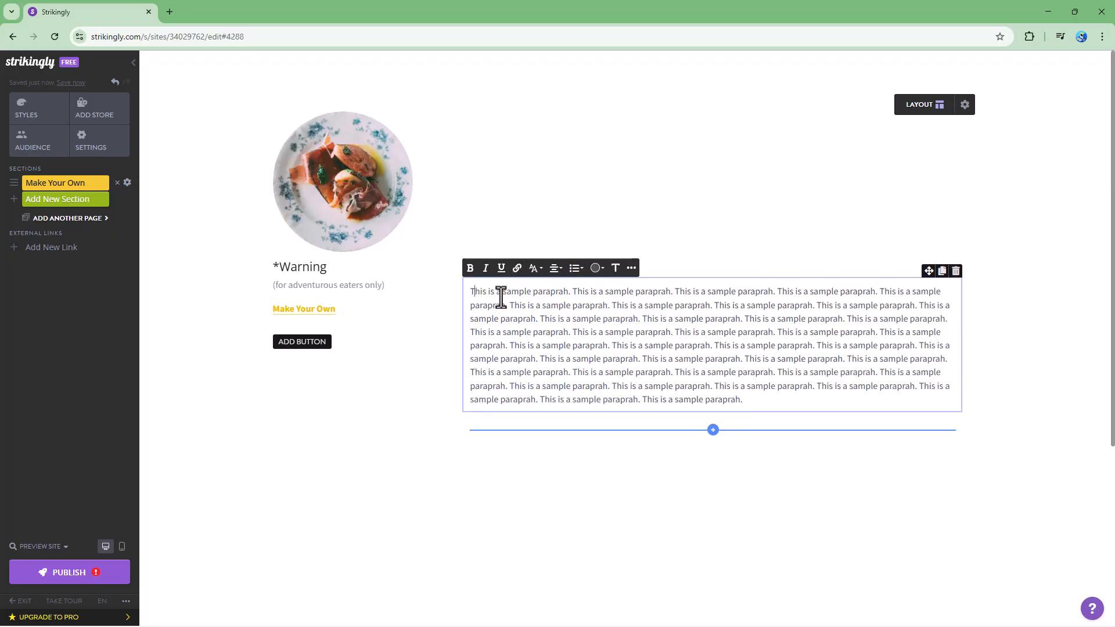
Step: Separate the first sentence from the rest of the text with a blank line
{"action": "left_click", "coordinate": [576, 294]}
{"action": "key", "text": "Return"}
{"action": "key", "text": "Return"}
Step: Make the separated first sentence bold, trying italic and underline on it and removing both again
{"action": "left_click_drag", "start_coordinate": [587, 285], "coordinate": [462, 263]}
{"action": "left_click", "coordinate": [470, 256]}
{"action": "left_click", "coordinate": [487, 256]}
{"action": "left_click", "coordinate": [502, 256]}
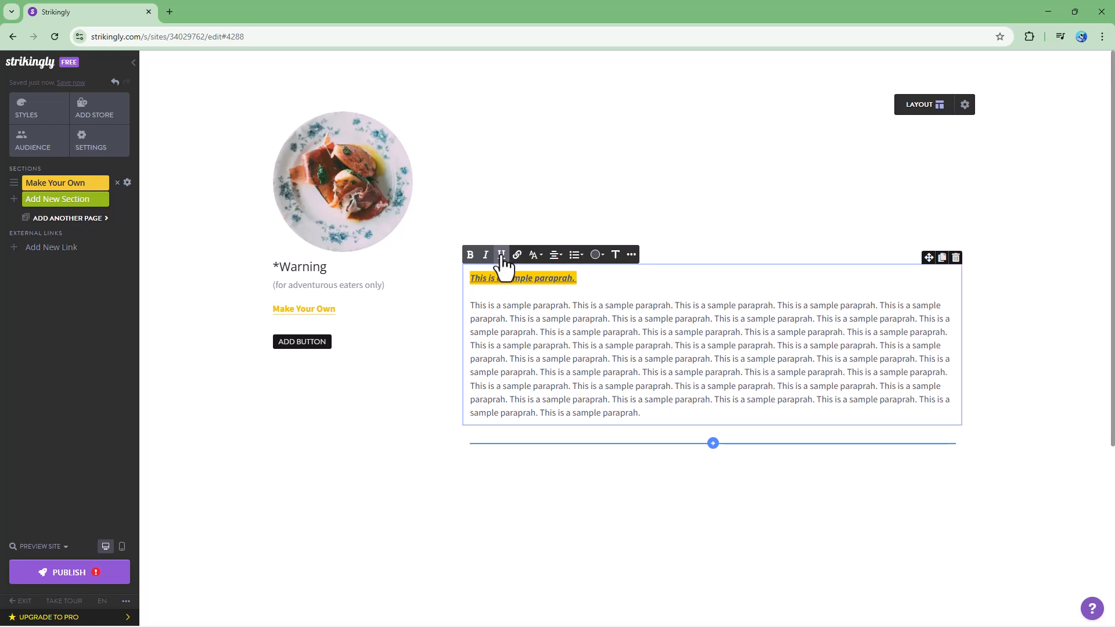
{"action": "left_click", "coordinate": [502, 256]}
{"action": "left_click", "coordinate": [486, 256]}
{"action": "left_click", "coordinate": [555, 306]}
{"action": "double_click", "coordinate": [552, 306]}
{"action": "left_click", "coordinate": [517, 255]}
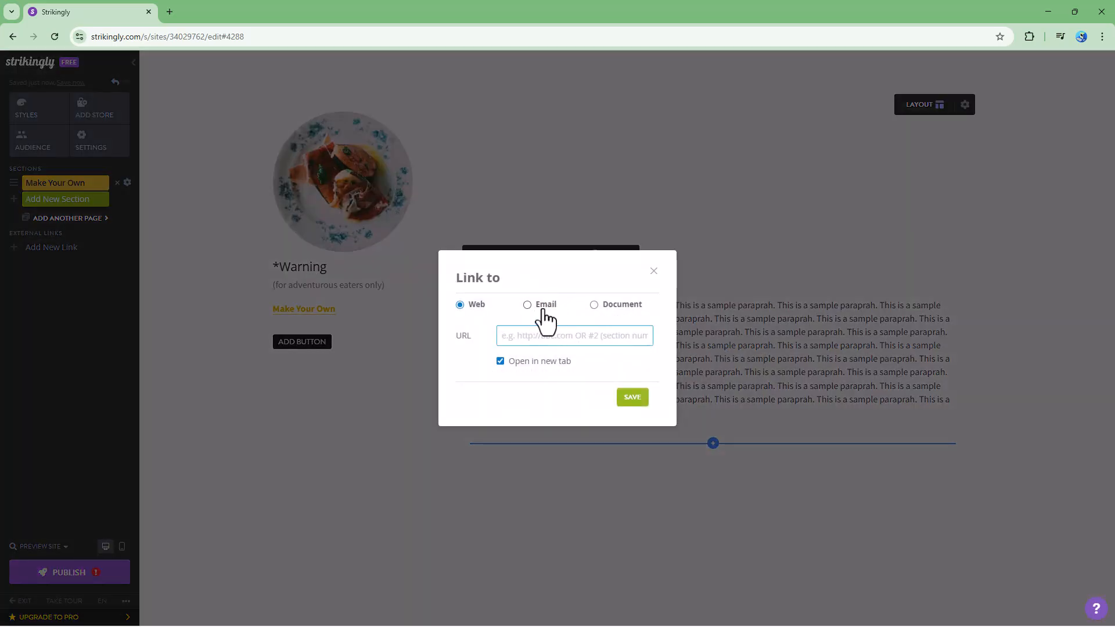
{"action": "left_click", "coordinate": [593, 305]}
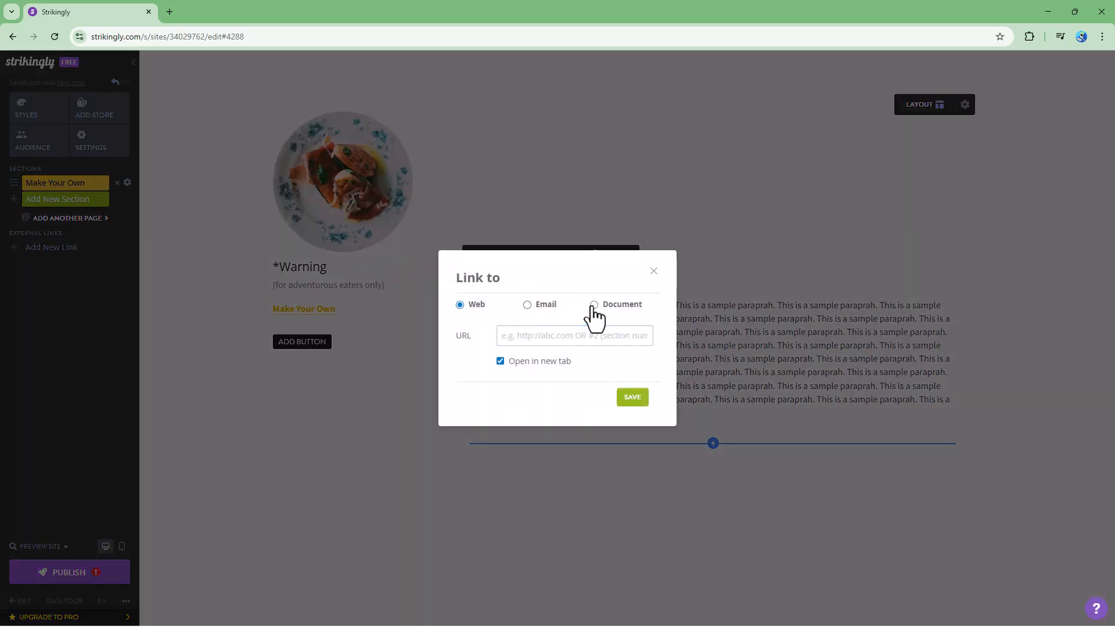
{"action": "left_click", "coordinate": [462, 316]}
{"action": "left_click", "coordinate": [549, 335]}
{"action": "type", "text": "www.wikipedia.org"}
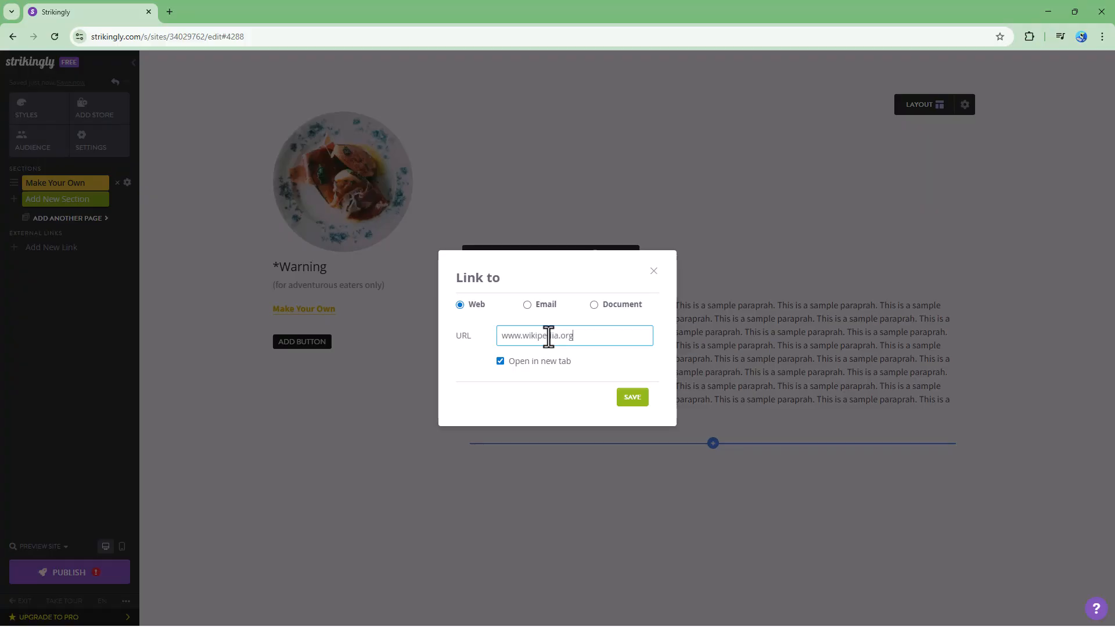
{"action": "left_click", "coordinate": [632, 398]}
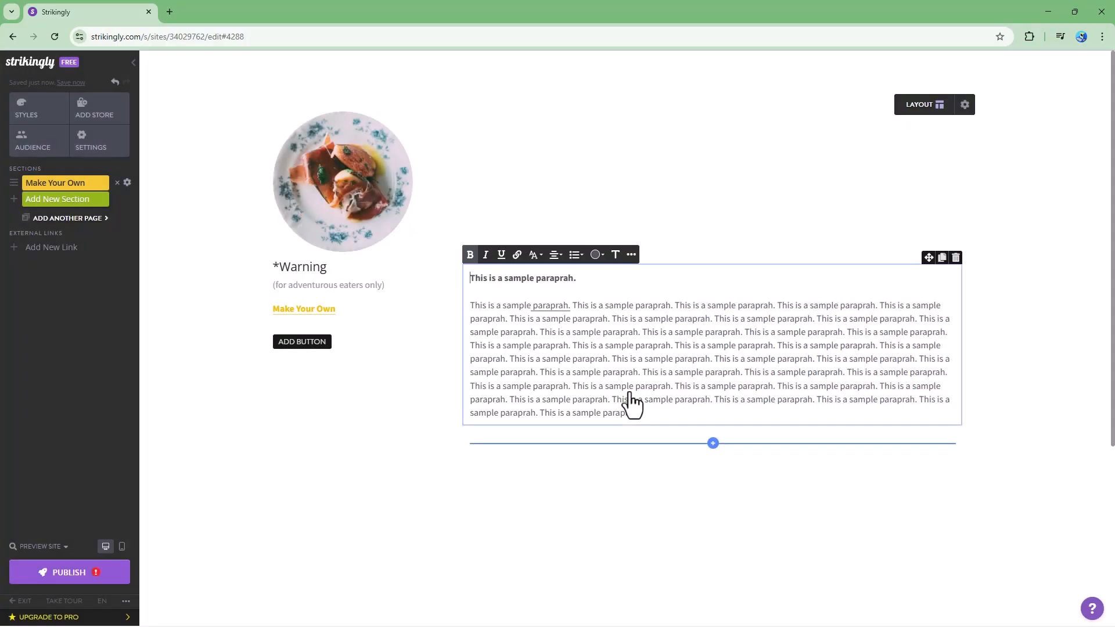
{"action": "left_click", "coordinate": [547, 308]}
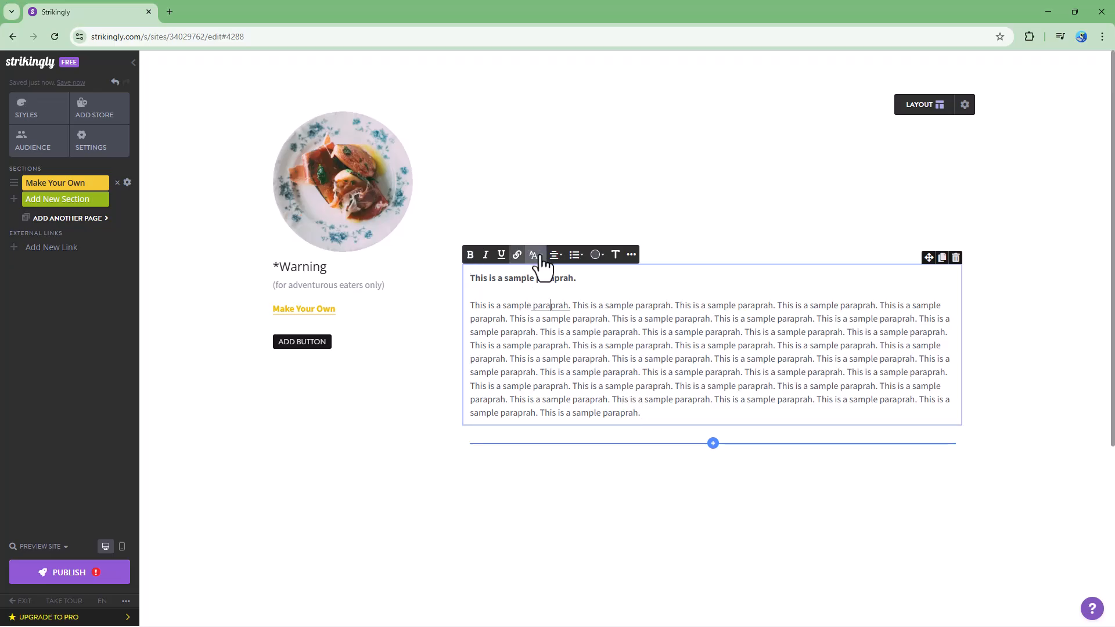
Step: Apply the Heading 1 style to the bold first line of the text element
{"action": "triple_click", "coordinate": [555, 283]}
{"action": "left_click", "coordinate": [538, 257]}
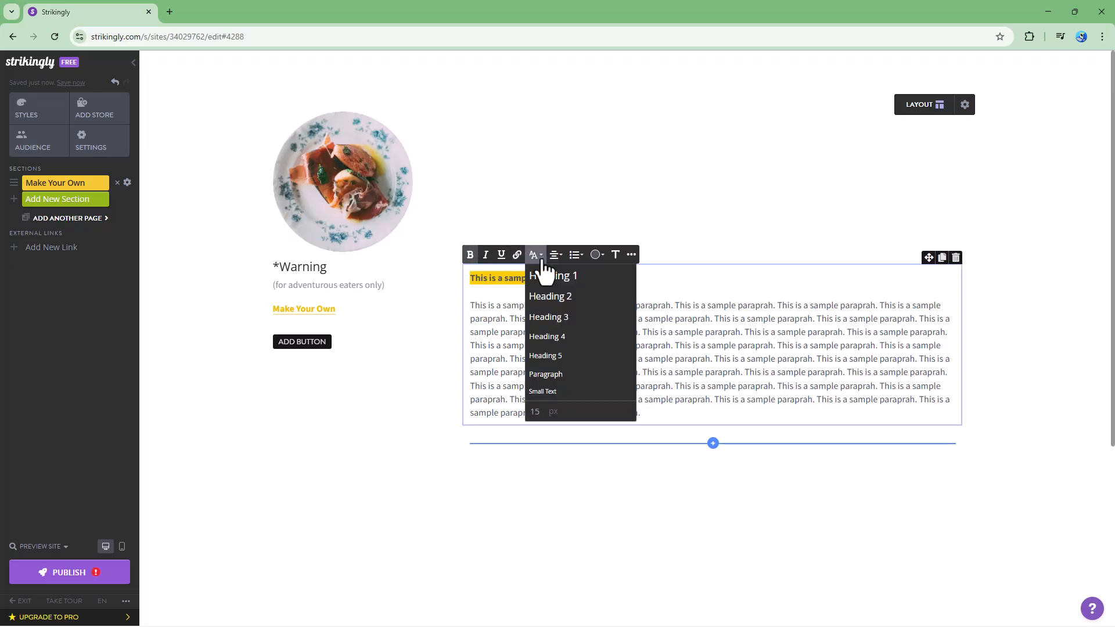
{"action": "left_click", "coordinate": [559, 280]}
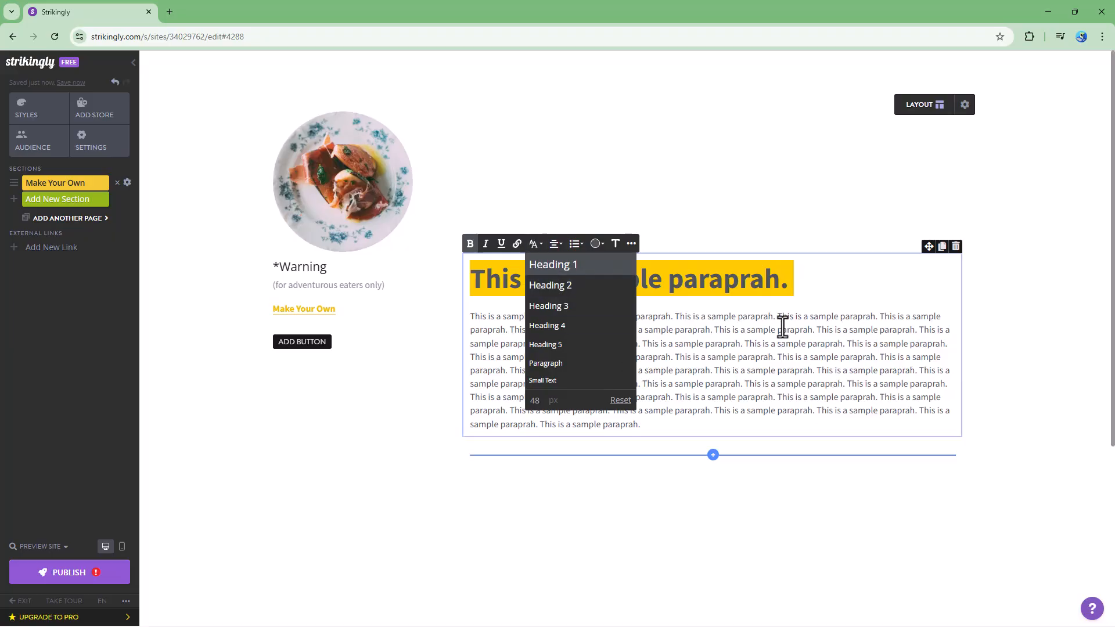
{"action": "left_click", "coordinate": [758, 313]}
Step: Enter "Sub heading" on the blank line below the heading and style it as Heading 2
{"action": "left_click", "coordinate": [511, 303]}
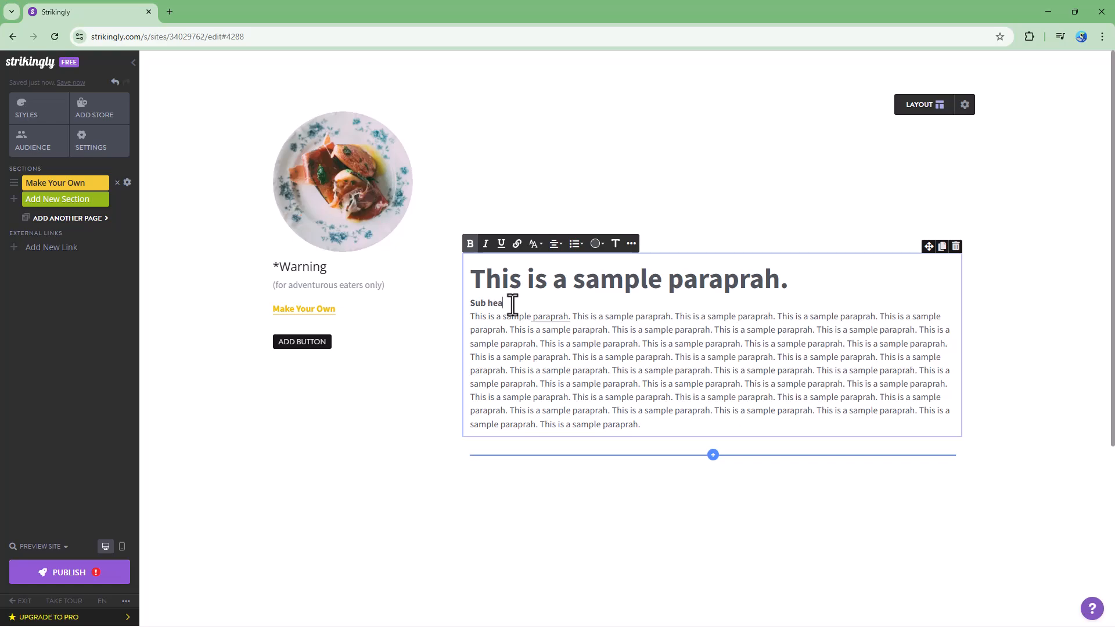
{"action": "left_click_drag", "start_coordinate": [540, 300], "coordinate": [458, 315]}
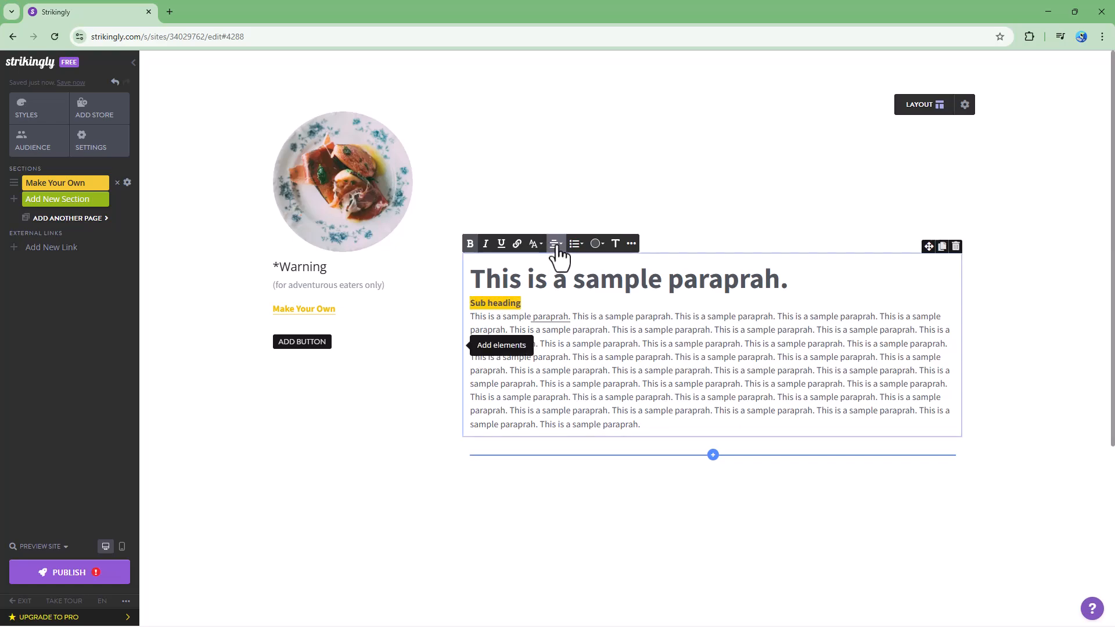
{"action": "left_click", "coordinate": [535, 244]}
{"action": "left_click", "coordinate": [566, 288]}
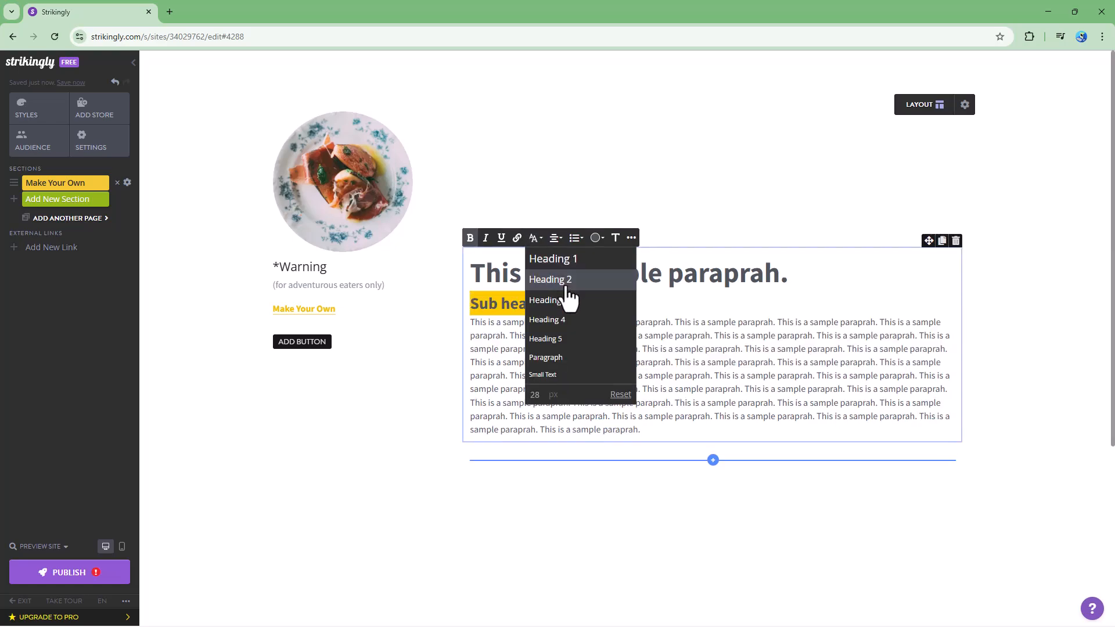
{"action": "left_click", "coordinate": [532, 395]}
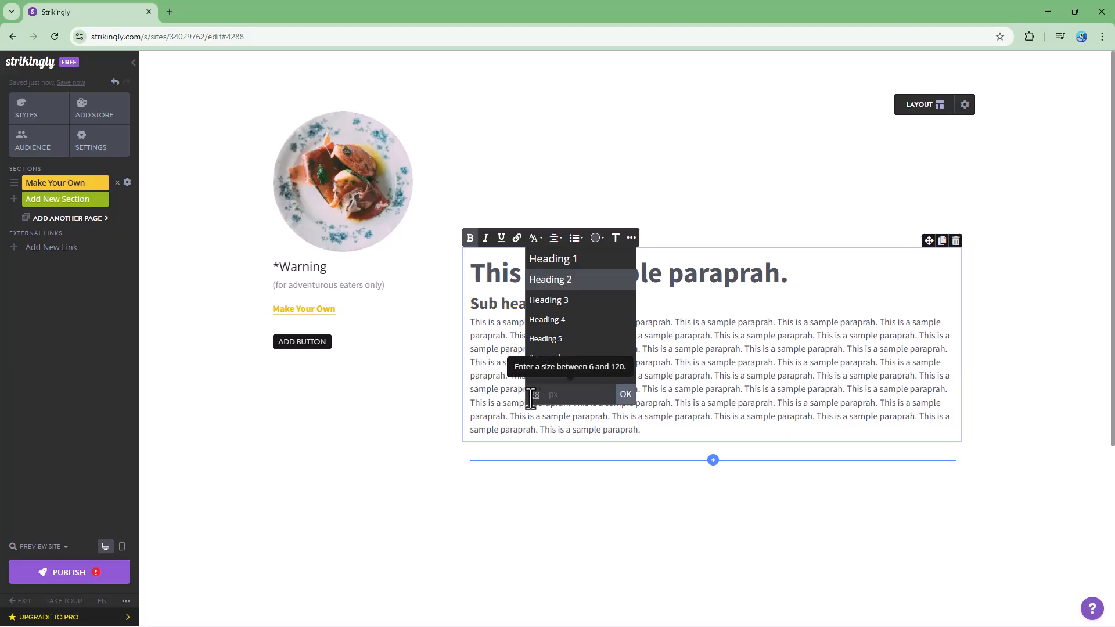
{"action": "left_click", "coordinate": [666, 335]}
Step: Justify the body paragraph after trying centre and right alignment on it
{"action": "left_click_drag", "start_coordinate": [661, 417], "coordinate": [462, 316]}
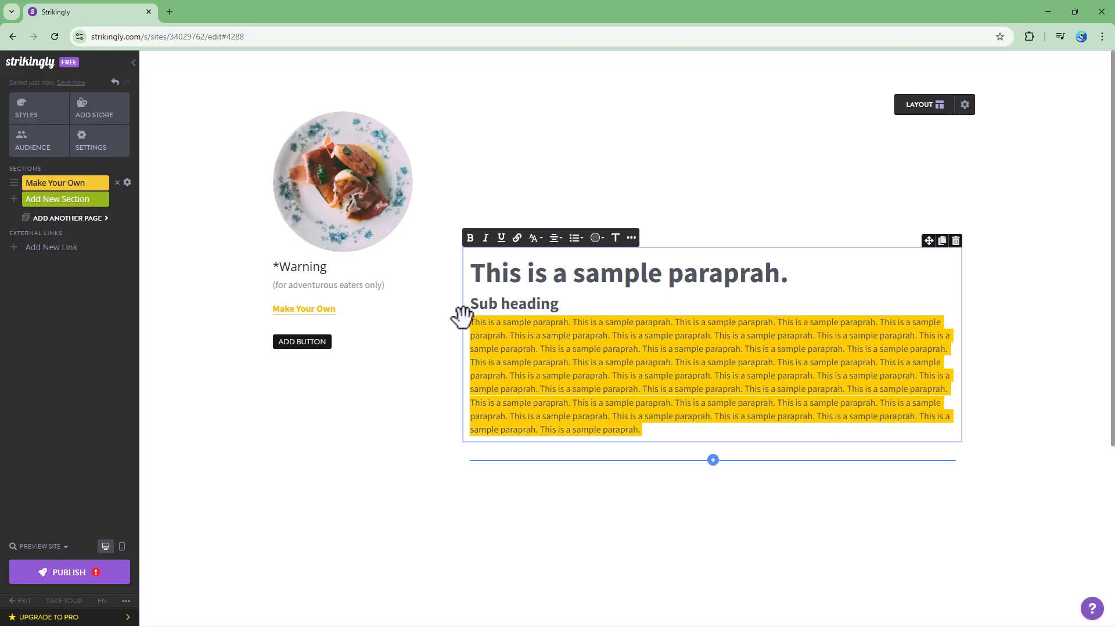
{"action": "left_click", "coordinate": [556, 239]}
{"action": "left_click", "coordinate": [569, 259]}
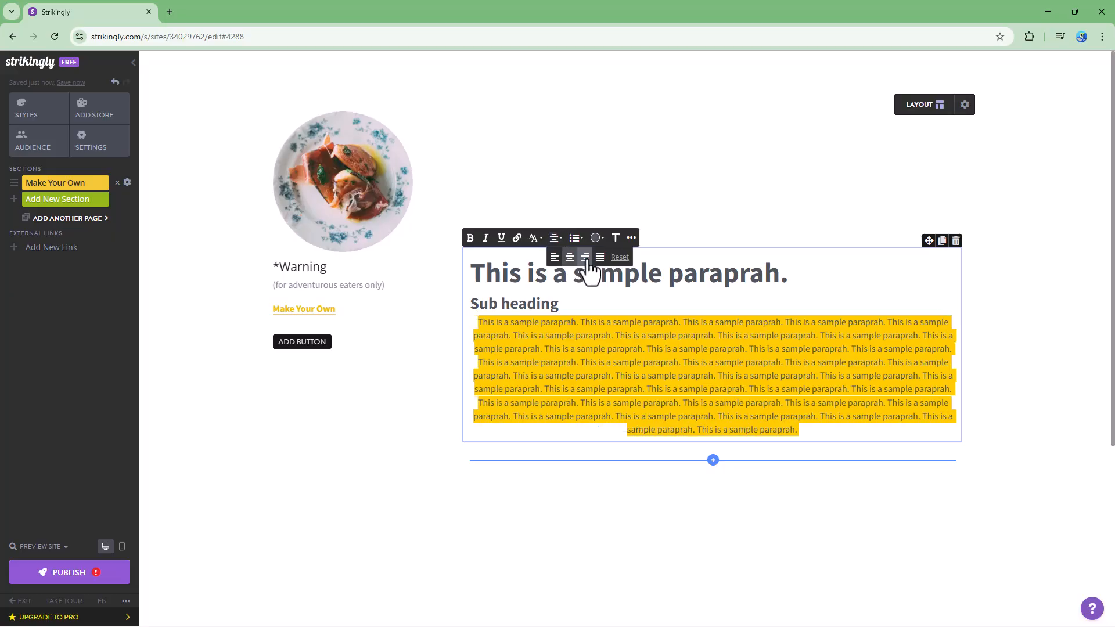
{"action": "left_click", "coordinate": [586, 259]}
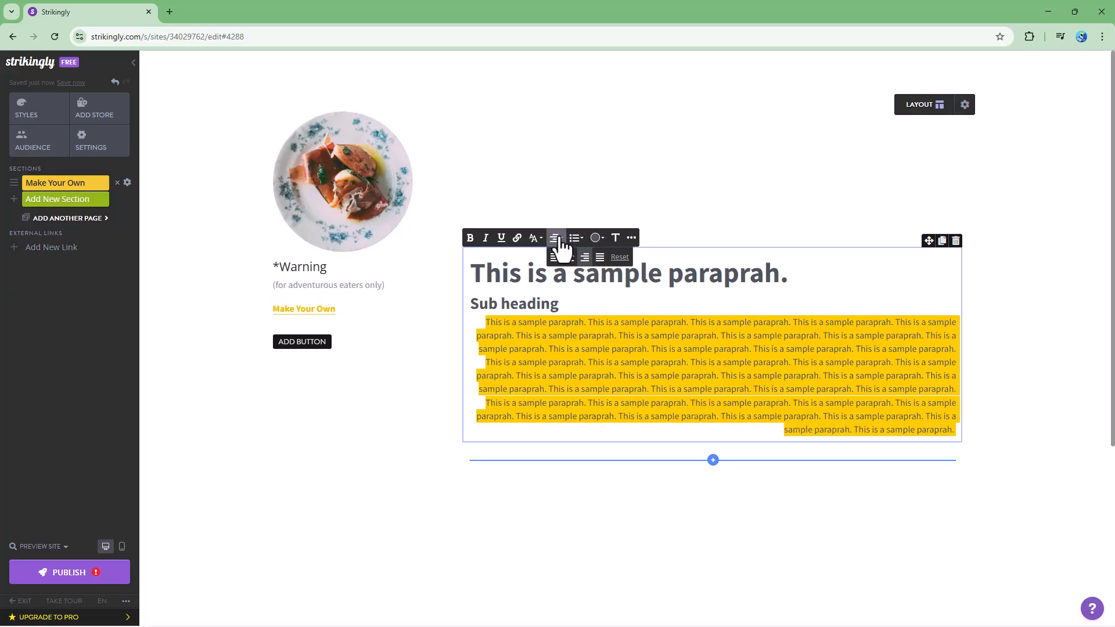
{"action": "left_click", "coordinate": [600, 258]}
Step: Split the body paragraph after the second sentence on its fourth line, leaving blank lines between the two parts
{"action": "left_click", "coordinate": [645, 364]}
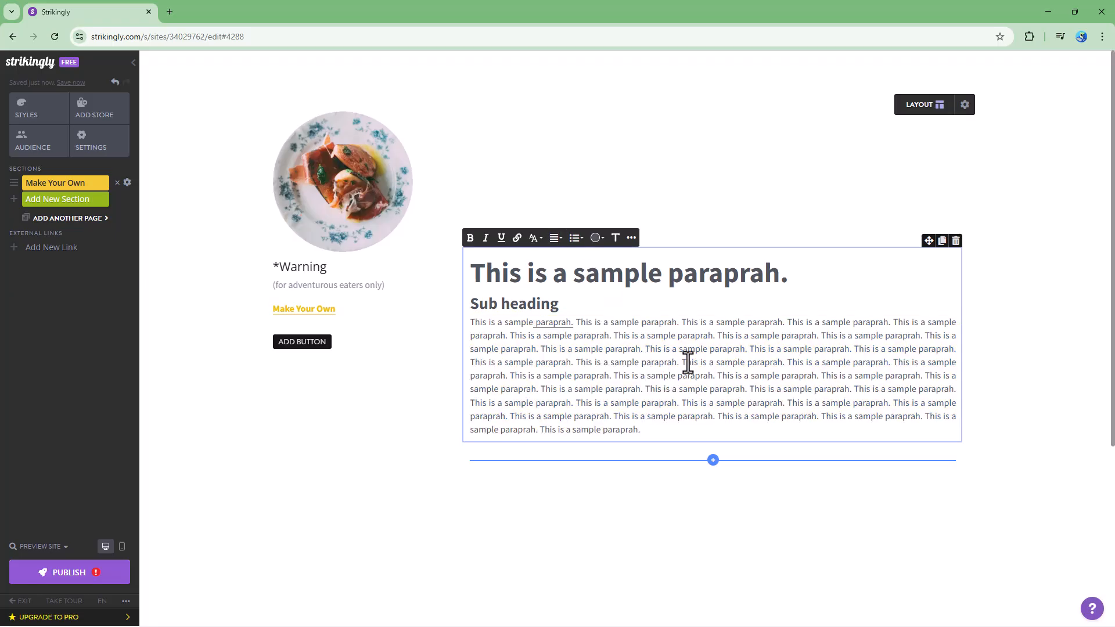
{"action": "key", "text": "Return"}
{"action": "key", "text": "Return"}
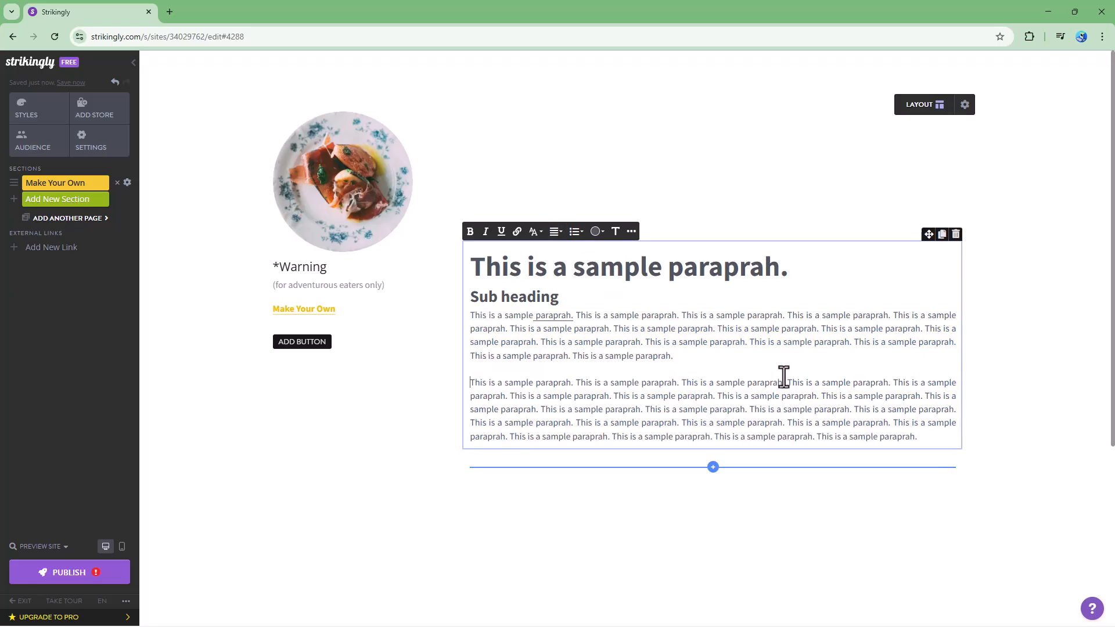
{"action": "key", "text": "Return"}
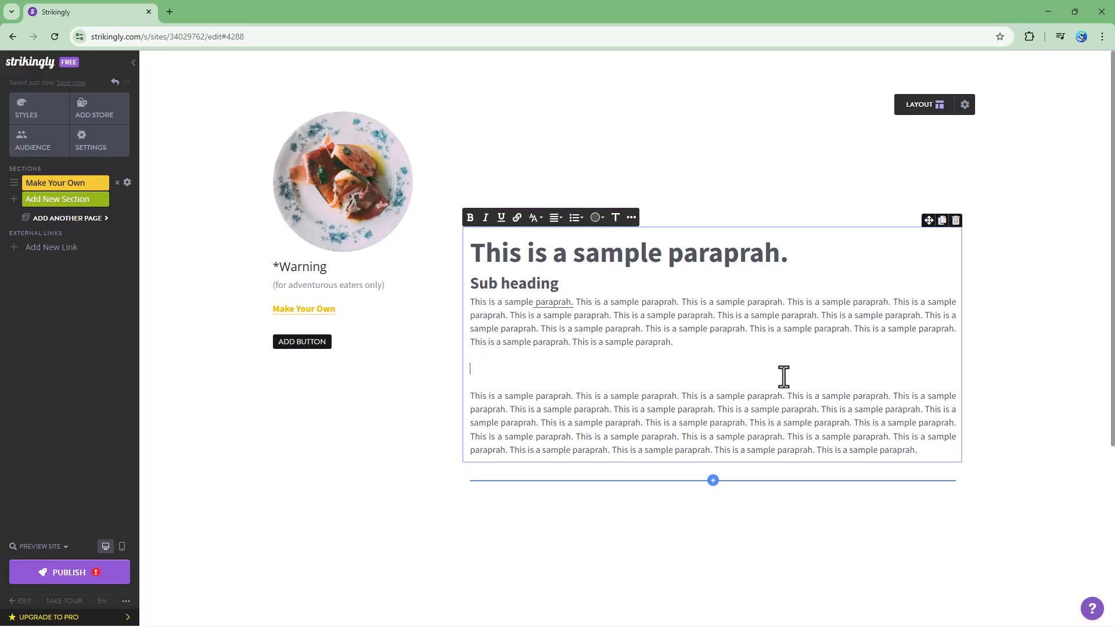
Step: Enter "Item 1", "Item 2" and "Item 3" on separate lines between the two body paragraphs
{"action": "type", "text": "Item 1"}
{"action": "key", "text": "Return"}
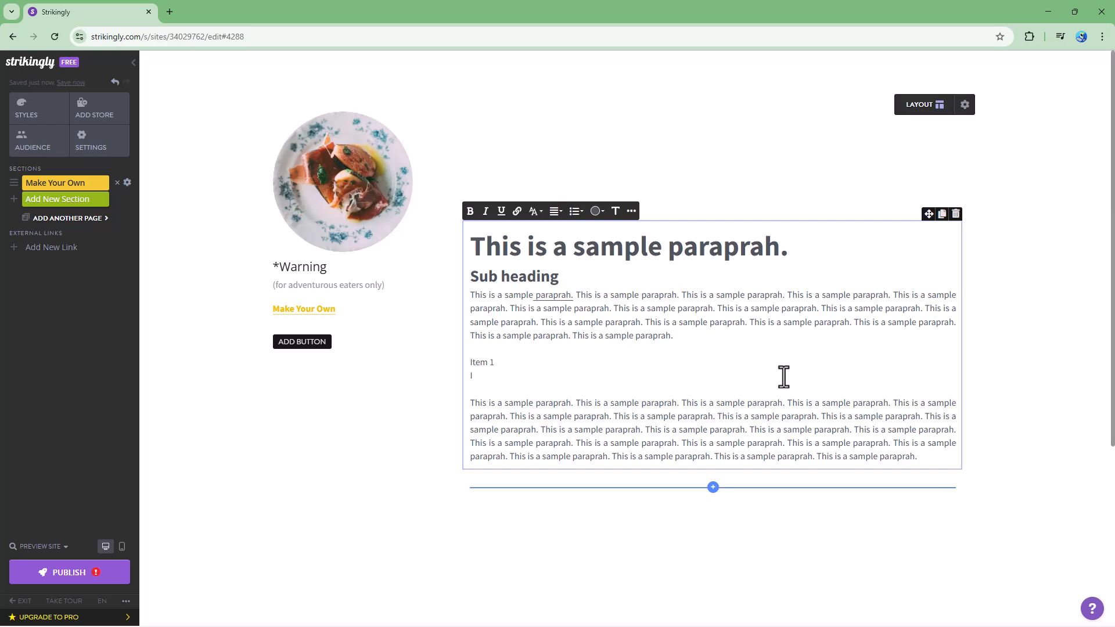
{"action": "type", "text": "Item 2"}
{"action": "key", "text": "Return"}
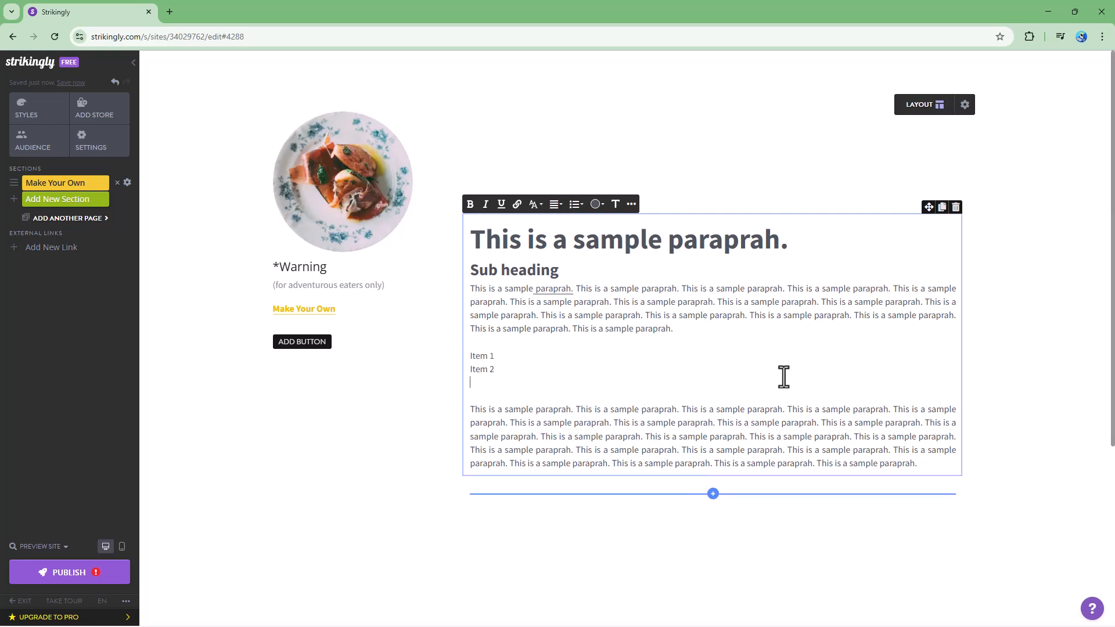
{"action": "type", "text": "Item 3"}
Step: Format the three item lines as a numbered list after trying a bulleted list
{"action": "left_click_drag", "start_coordinate": [526, 379], "coordinate": [460, 364]}
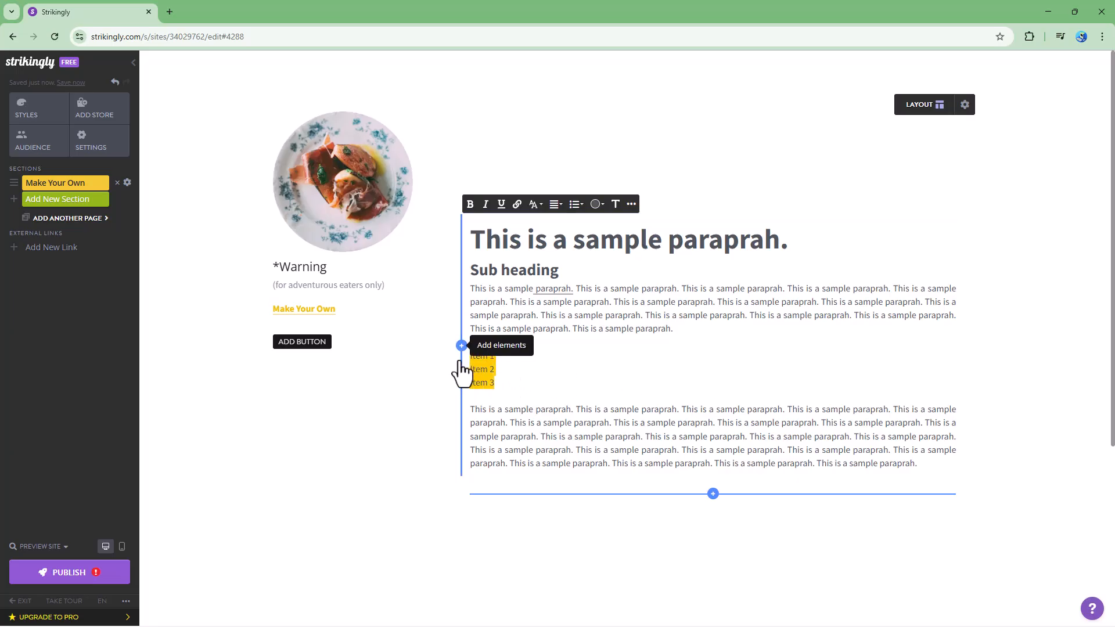
{"action": "left_click", "coordinate": [575, 204]}
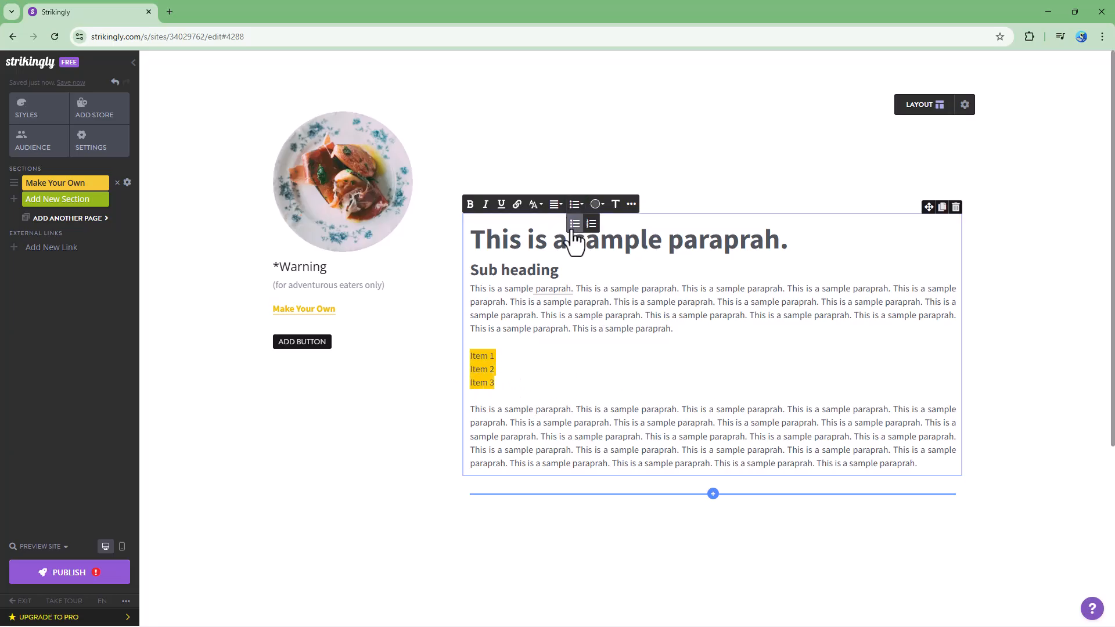
{"action": "left_click", "coordinate": [574, 225]}
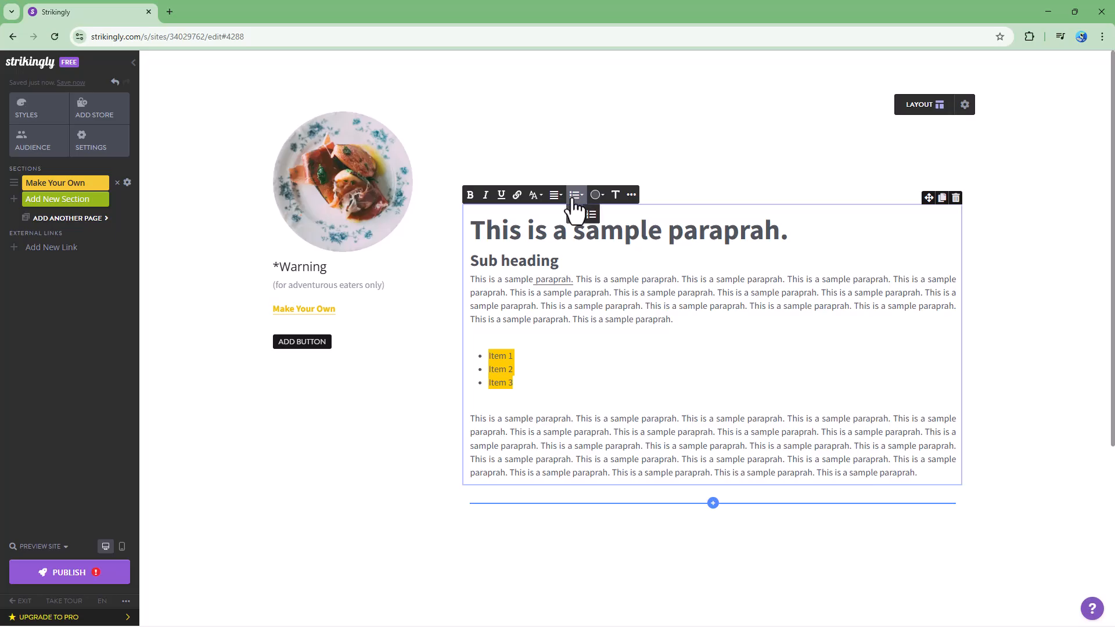
{"action": "left_click", "coordinate": [591, 216]}
Step: Insert a list item "dgdfgfd" between Item 2 and Item 3
{"action": "left_click", "coordinate": [494, 382]}
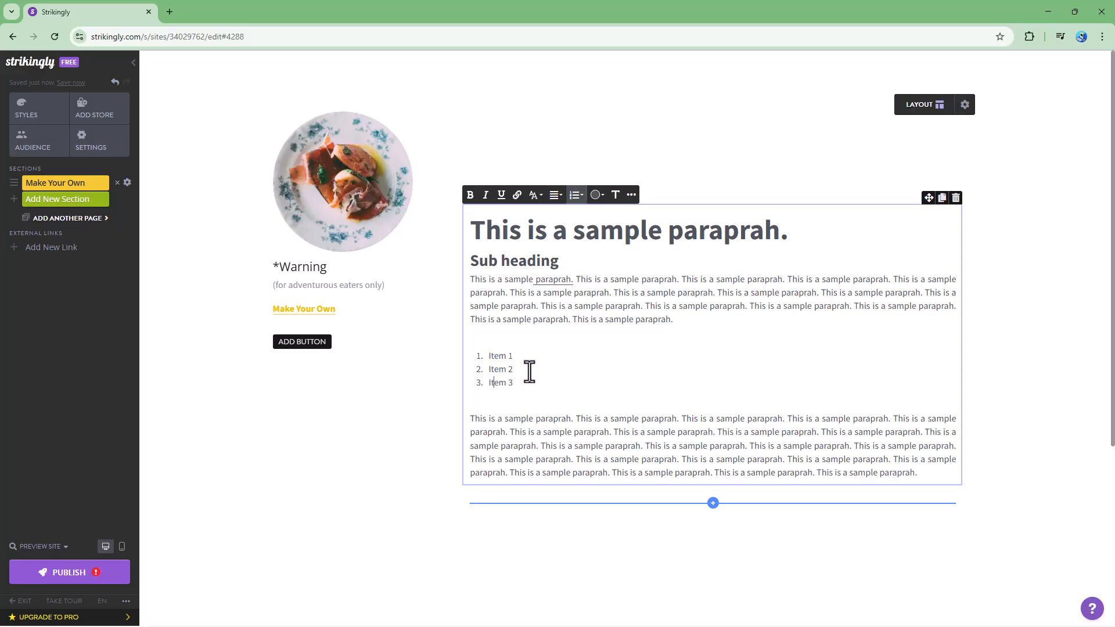
{"action": "key", "text": "Return"}
{"action": "type", "text": "dgdfgd"}
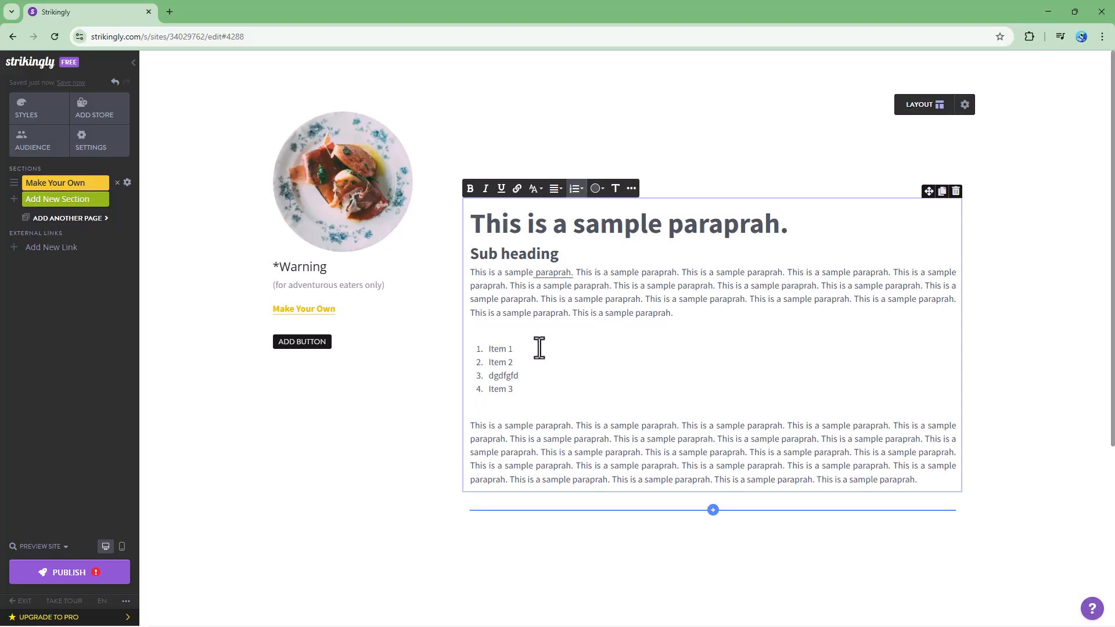
{"action": "left_click", "coordinate": [602, 299]}
{"action": "left_click_drag", "start_coordinate": [689, 315], "coordinate": [468, 274]}
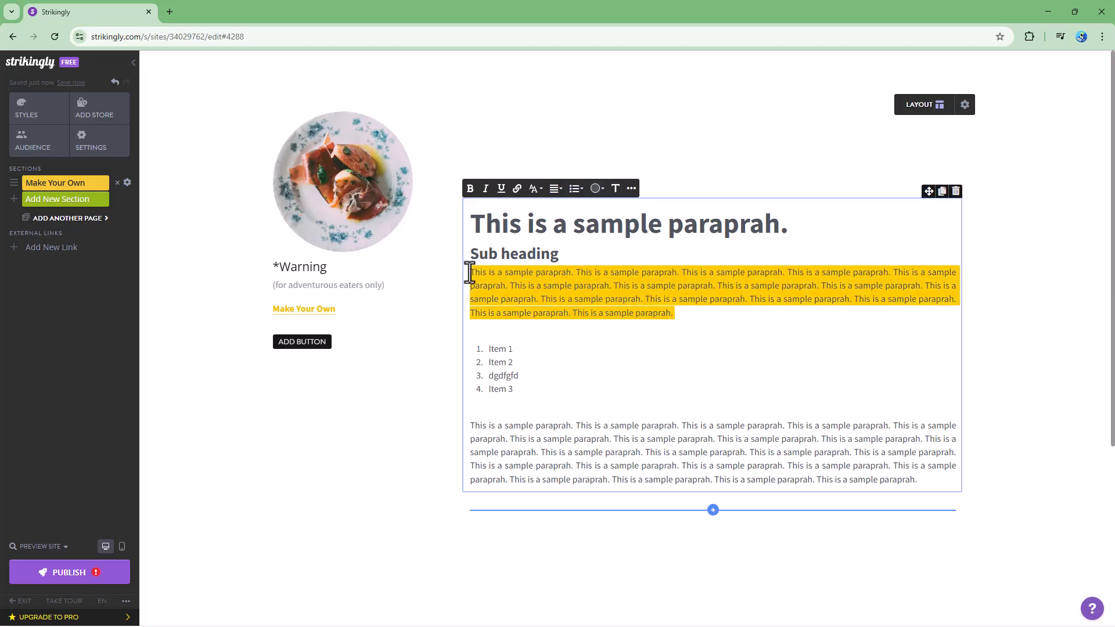
{"action": "left_click", "coordinate": [552, 299]}
Step: Colour the "Sub heading" text with the custom colour #3C545D after trying the green and blue swatches
{"action": "left_click_drag", "start_coordinate": [559, 254], "coordinate": [463, 252]}
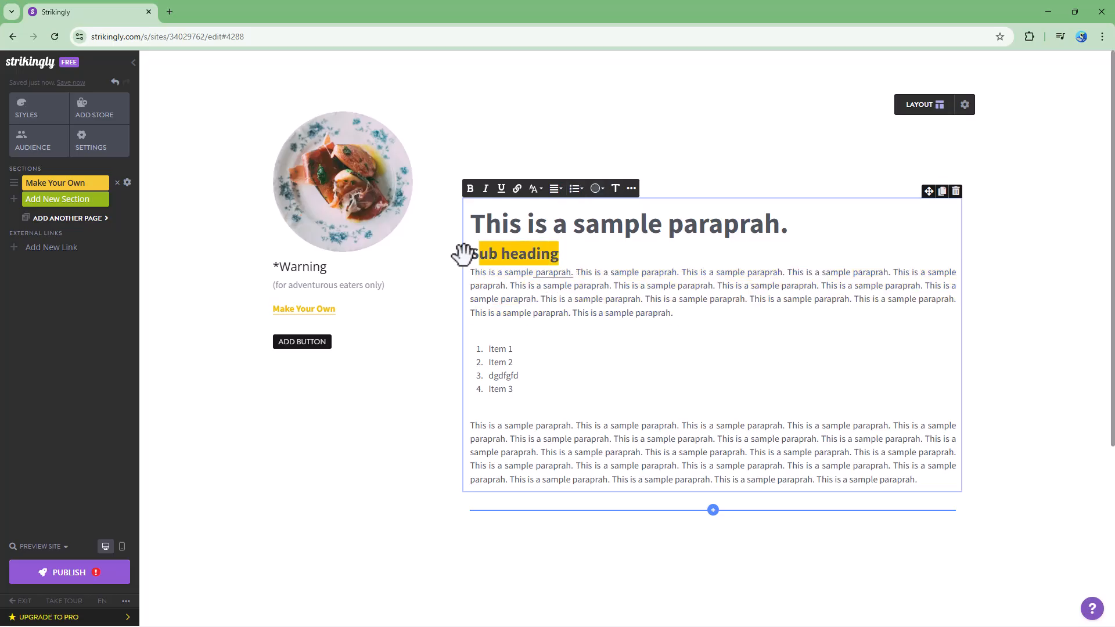
{"action": "left_click", "coordinate": [595, 188]}
{"action": "left_click", "coordinate": [617, 268]}
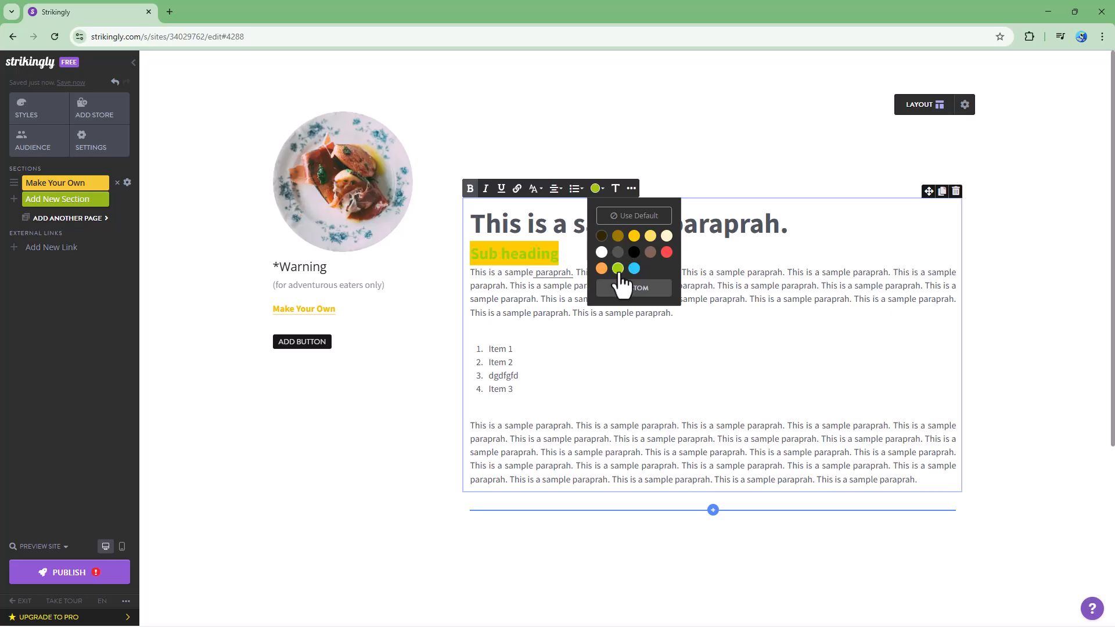
{"action": "left_click", "coordinate": [634, 267]}
{"action": "left_click", "coordinate": [635, 289]}
{"action": "left_click", "coordinate": [740, 302]}
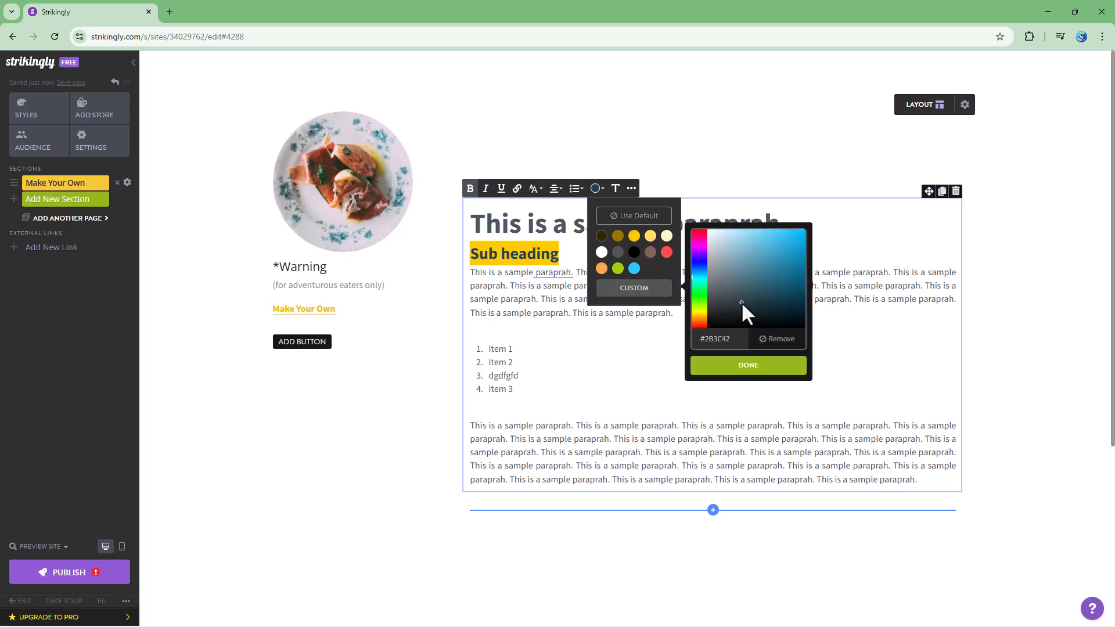
{"action": "left_click", "coordinate": [749, 367]}
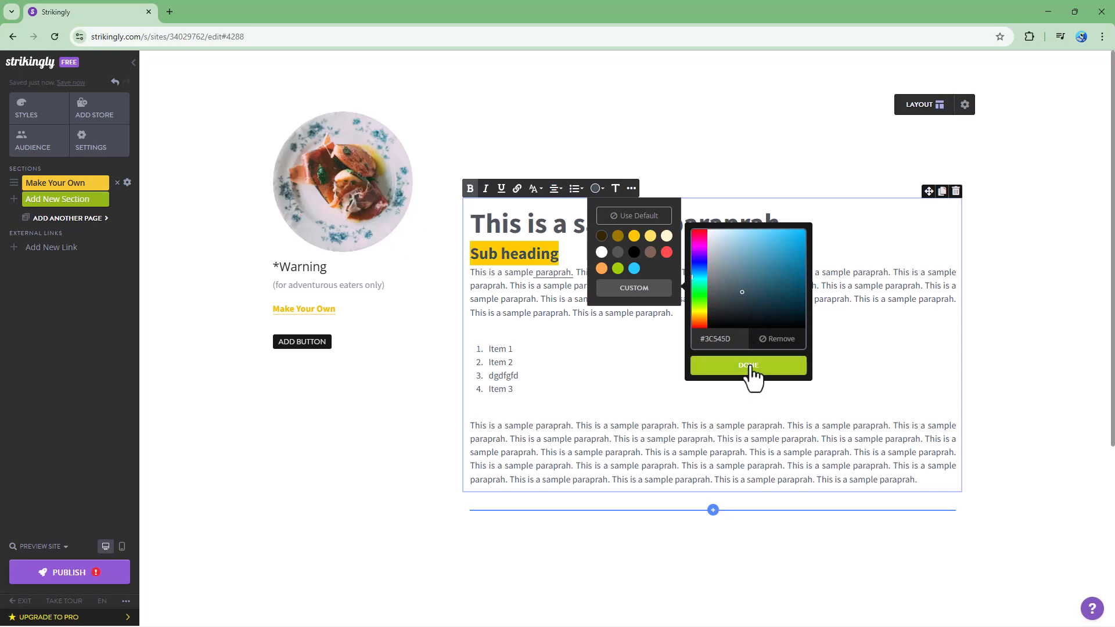
Step: Open the site's font settings from the text element and set the site's colour scheme to Orange
{"action": "left_click", "coordinate": [541, 257]}
{"action": "left_click", "coordinate": [614, 188]}
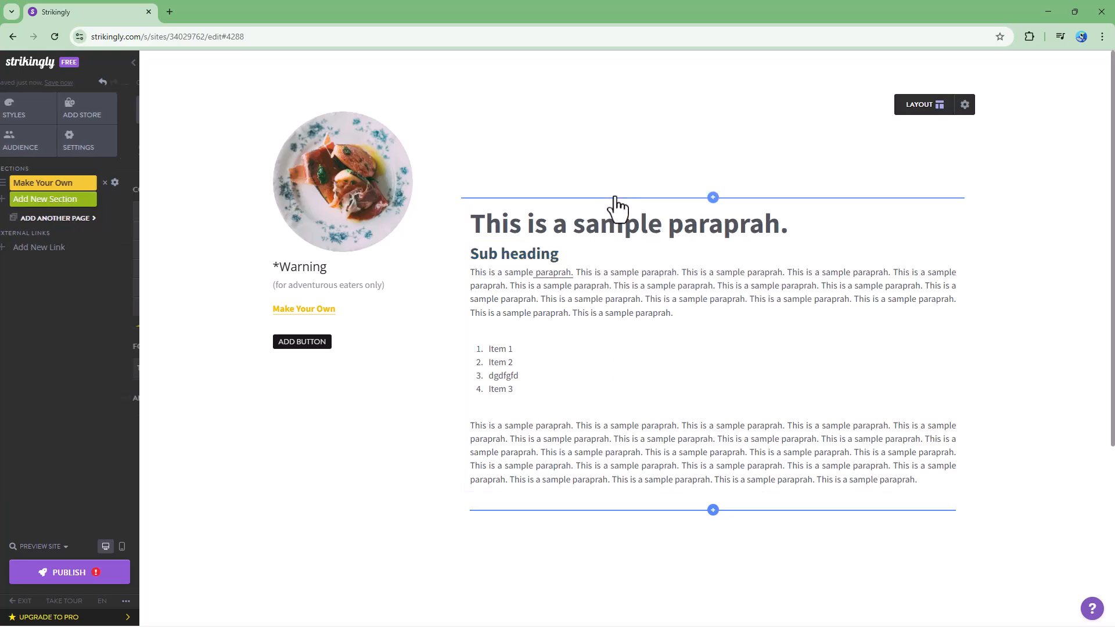
{"action": "left_click", "coordinate": [552, 272]}
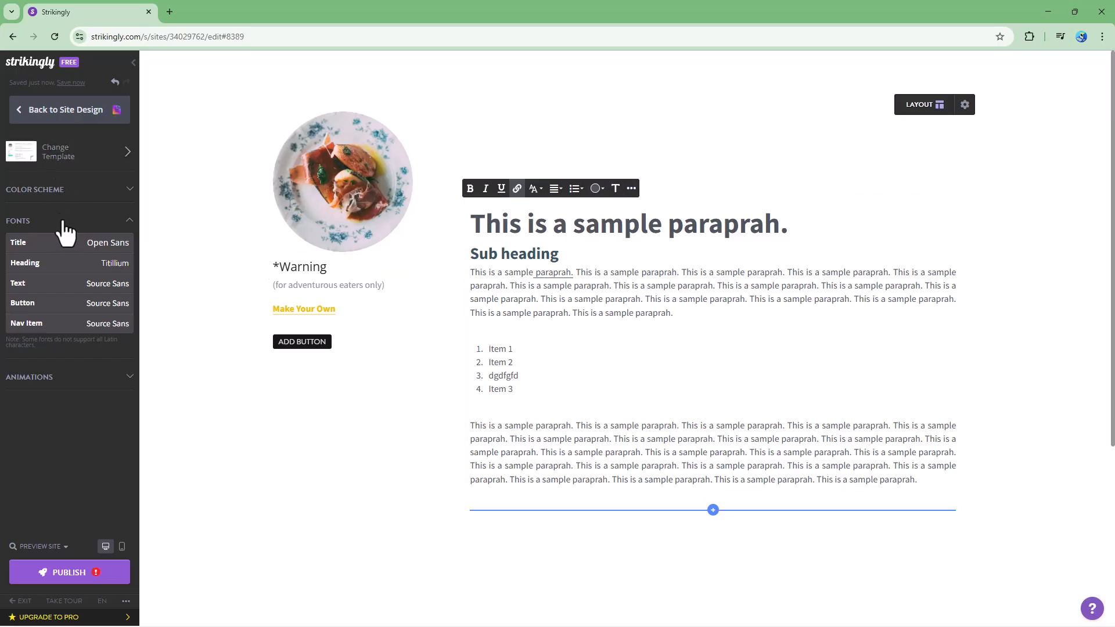
{"action": "left_click", "coordinate": [103, 249]}
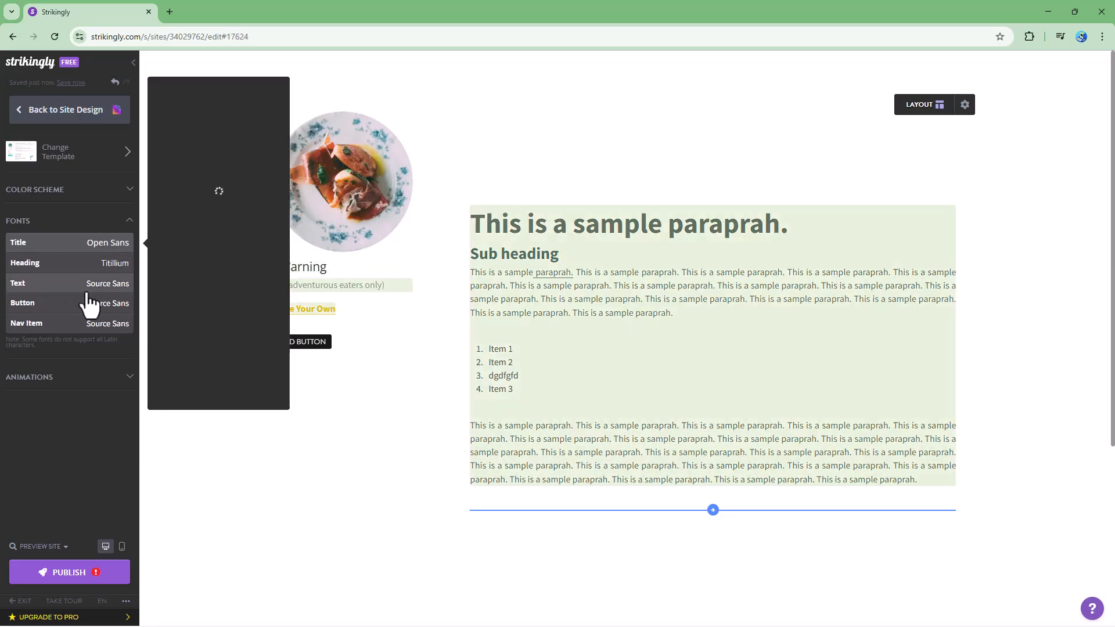
{"action": "left_click", "coordinate": [96, 191]}
{"action": "left_click", "coordinate": [87, 269]}
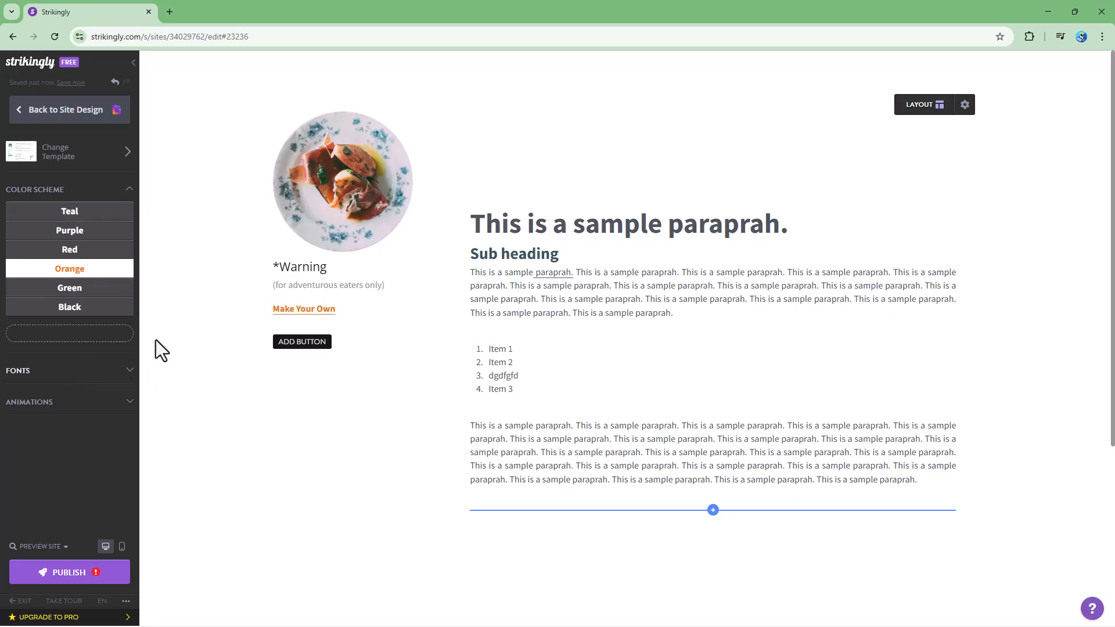
Step: Set the site's Text font to Arial
{"action": "left_click", "coordinate": [607, 279]}
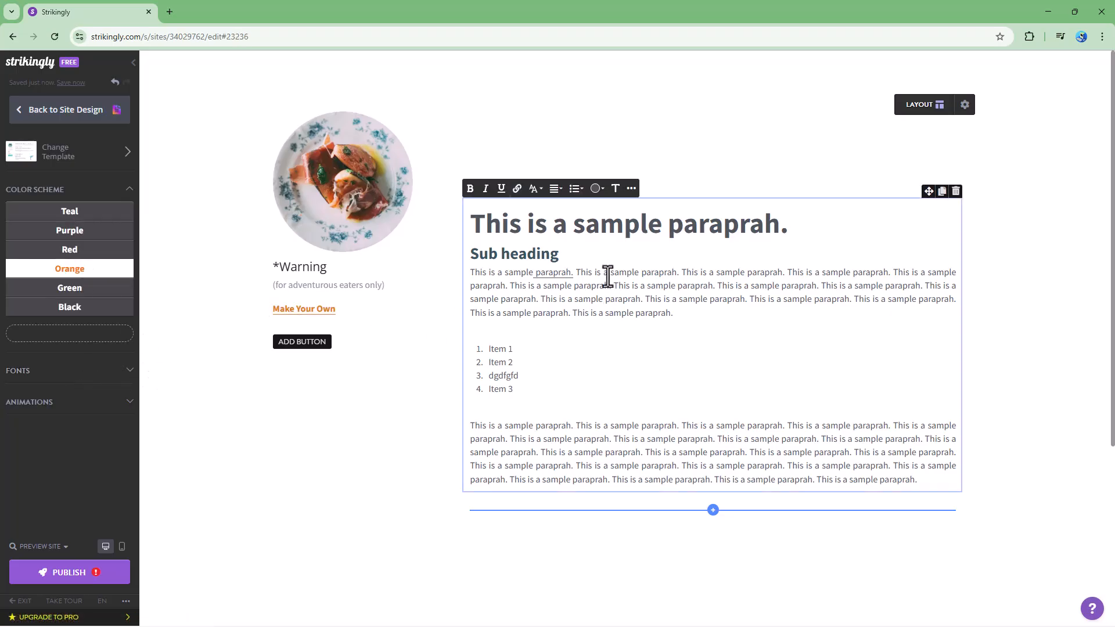
{"action": "left_click", "coordinate": [113, 379]}
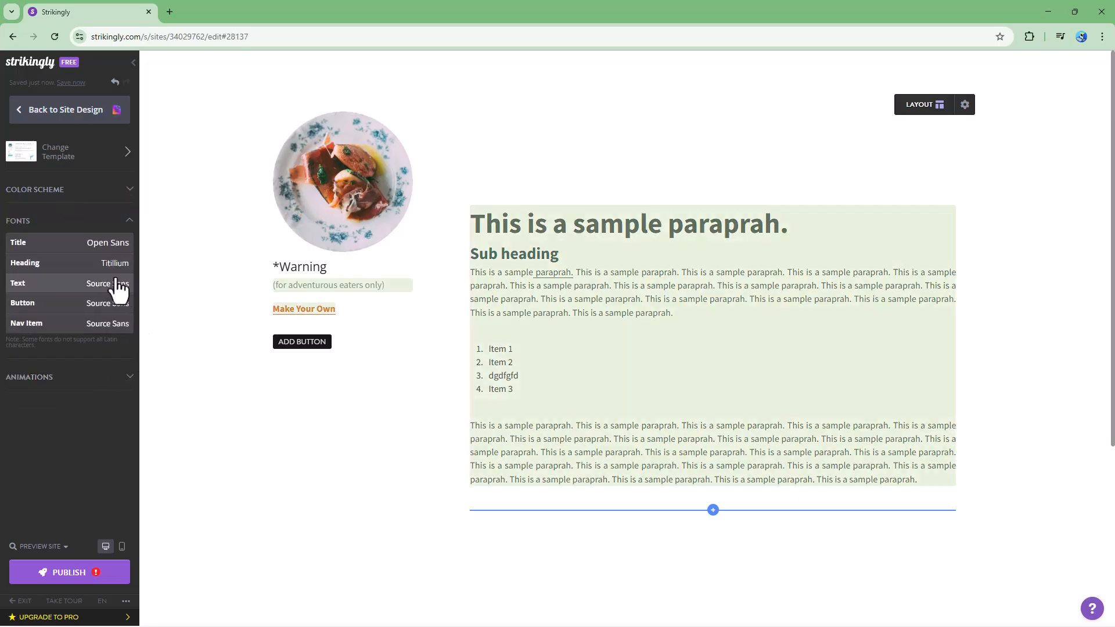
{"action": "left_click", "coordinate": [118, 286]}
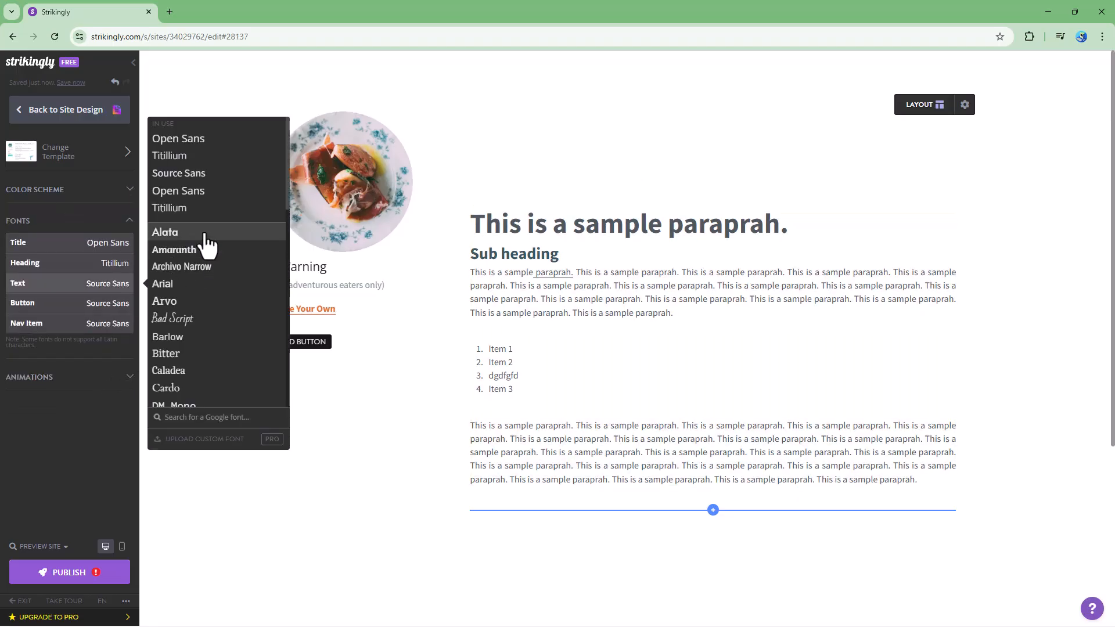
{"action": "left_click", "coordinate": [163, 284]}
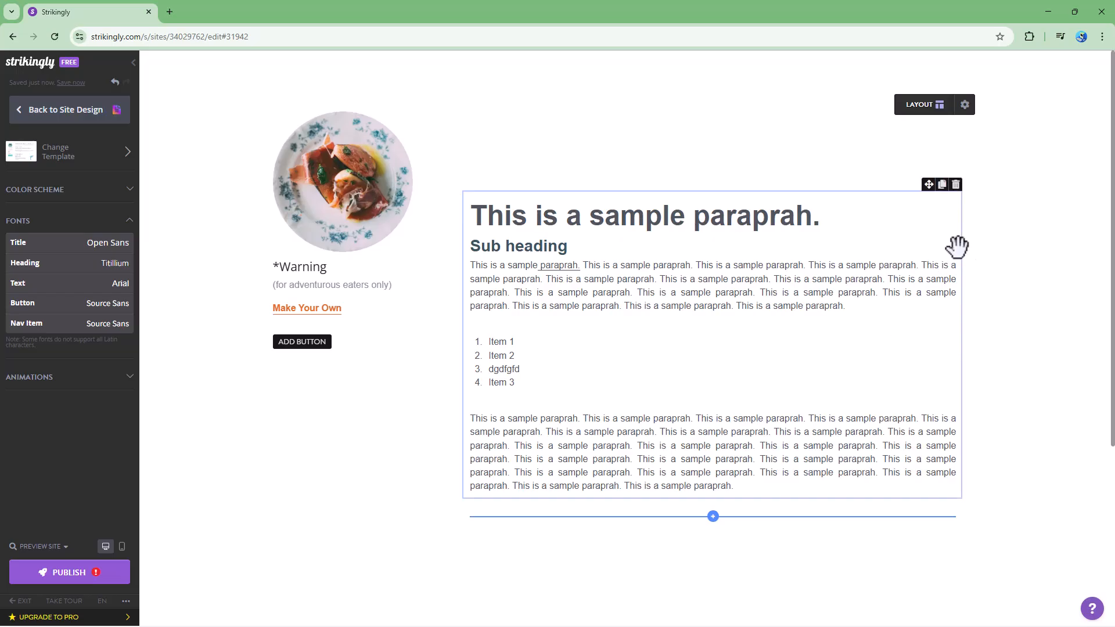
Step: Add a new text element to the right of the sample text element and shift their divider to narrow the sample text
{"action": "left_click", "coordinate": [965, 346]}
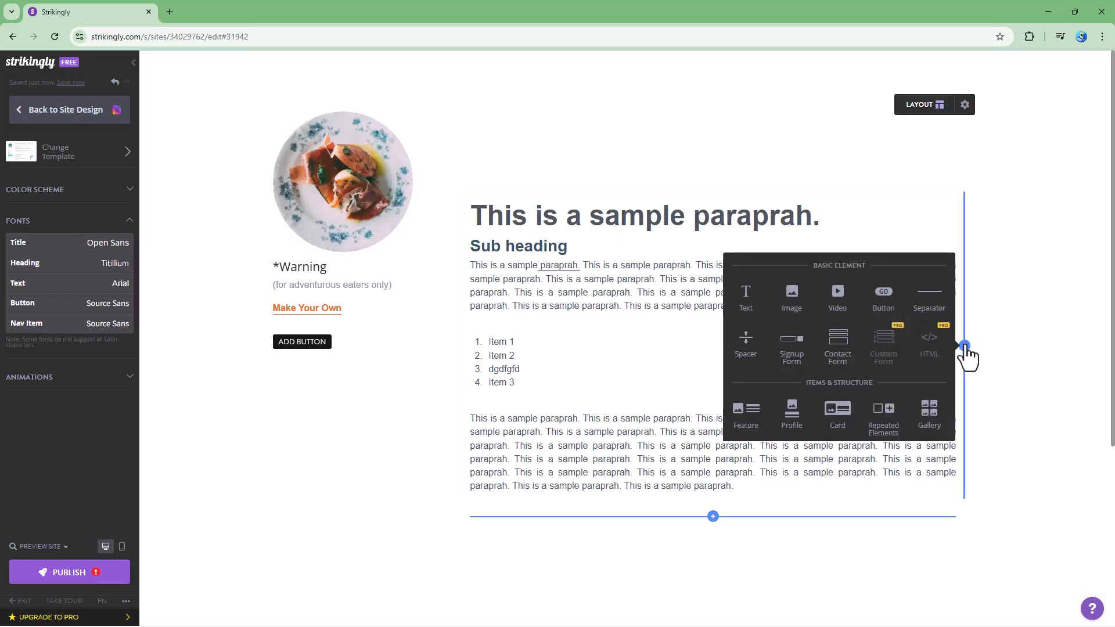
{"action": "left_click", "coordinate": [745, 305]}
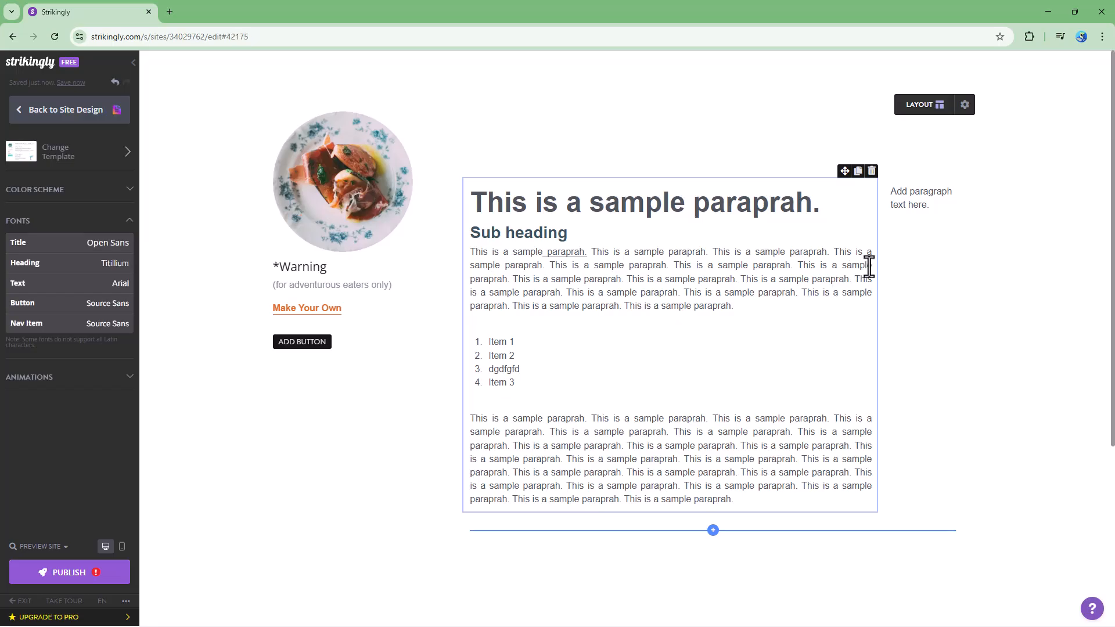
{"action": "left_click_drag", "start_coordinate": [878, 264], "coordinate": [836, 276]}
{"action": "left_click", "coordinate": [860, 180]}
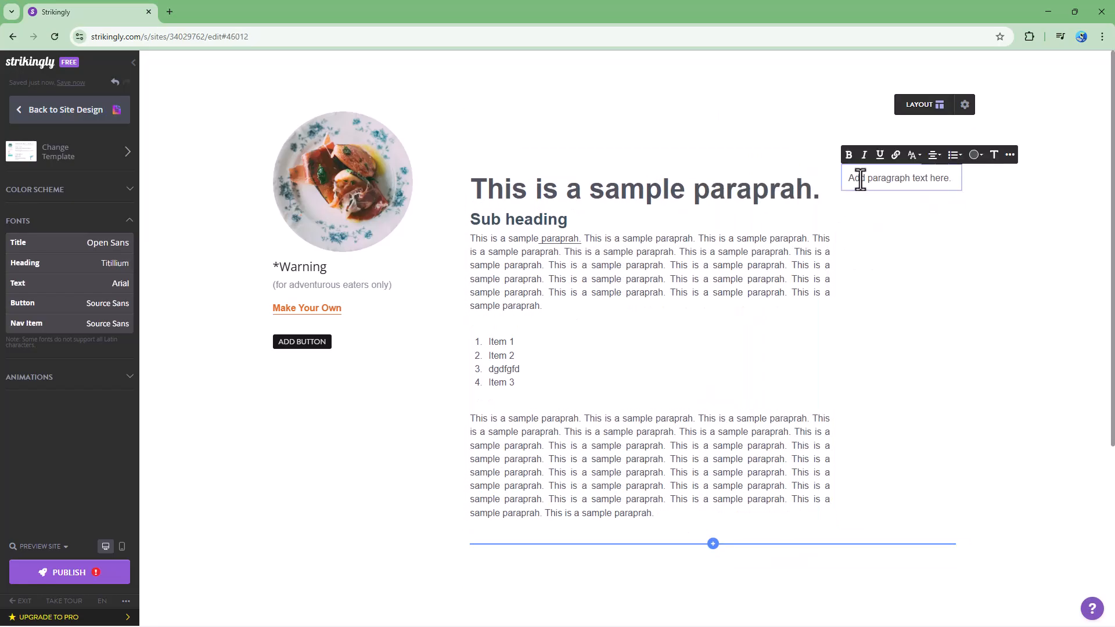
{"action": "left_click", "coordinate": [787, 262]}
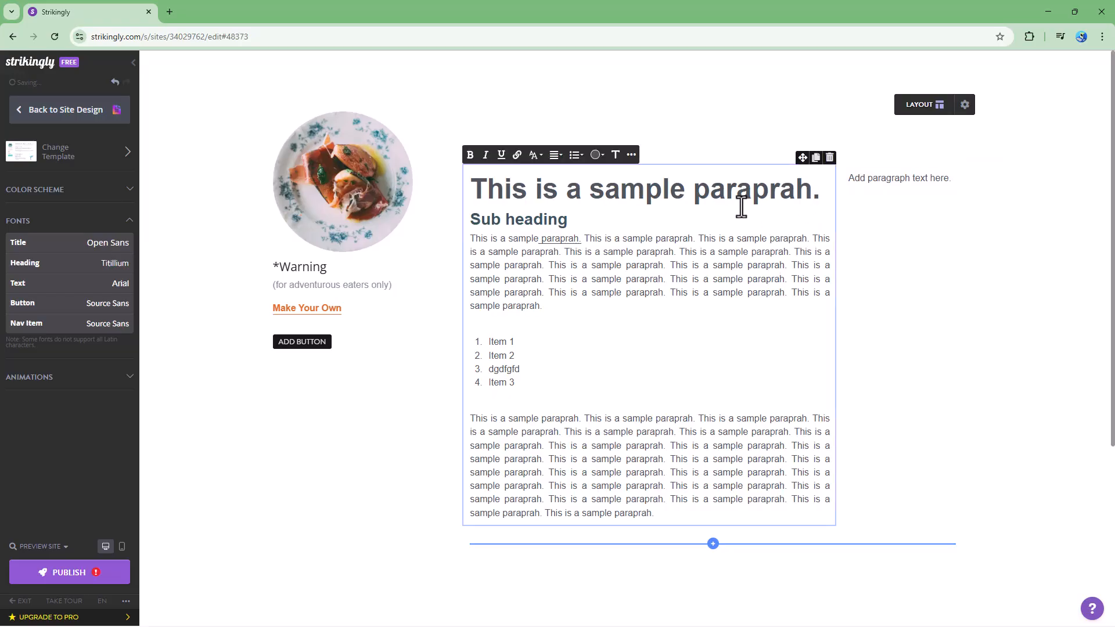
Step: Return from the style settings to the section list and narrow the sample text column further
{"action": "left_click", "coordinate": [23, 112]}
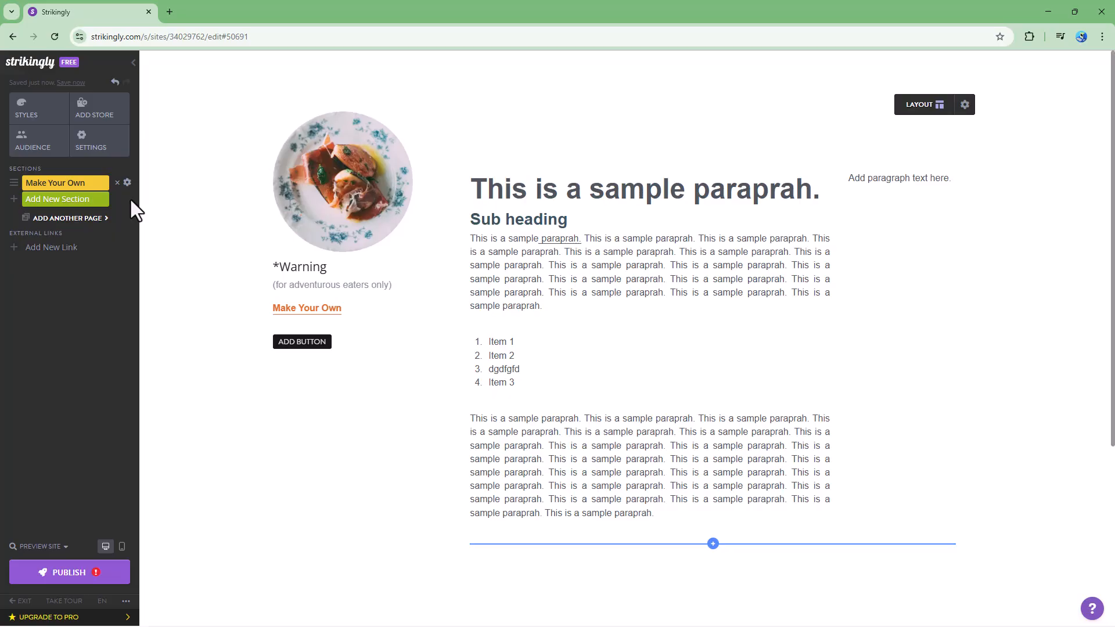
{"action": "left_click", "coordinate": [539, 240]}
{"action": "left_click_drag", "start_coordinate": [841, 242], "coordinate": [796, 254]}
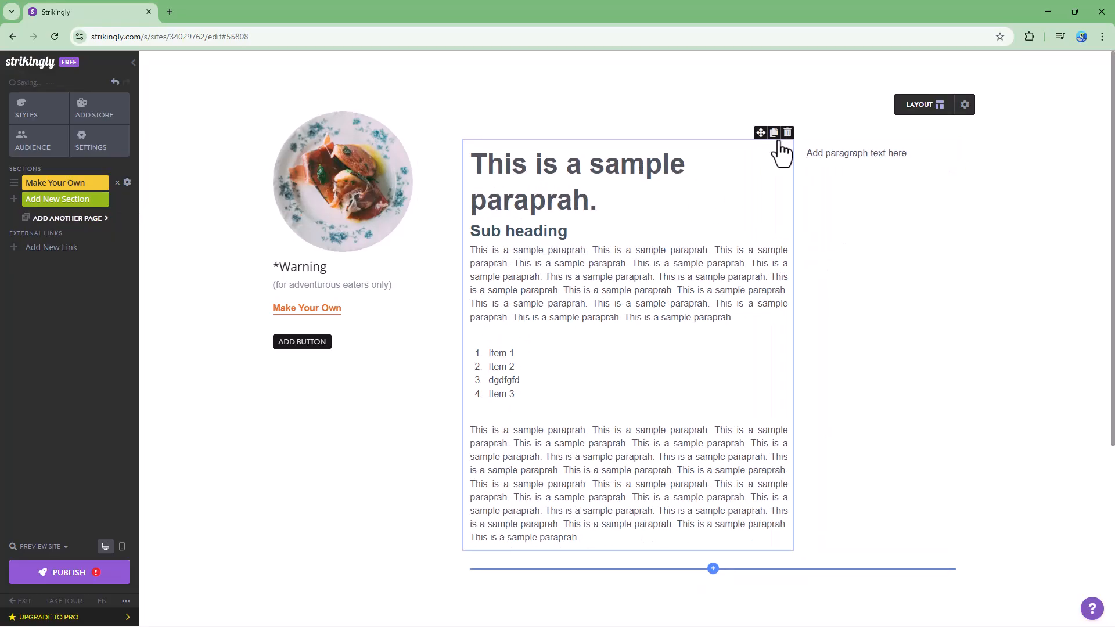
Step: Move the sample text element to the right side of the placeholder text element
{"action": "left_click", "coordinate": [824, 154]}
{"action": "left_click_drag", "start_coordinate": [760, 133], "coordinate": [962, 160]}
{"action": "left_click", "coordinate": [853, 146]}
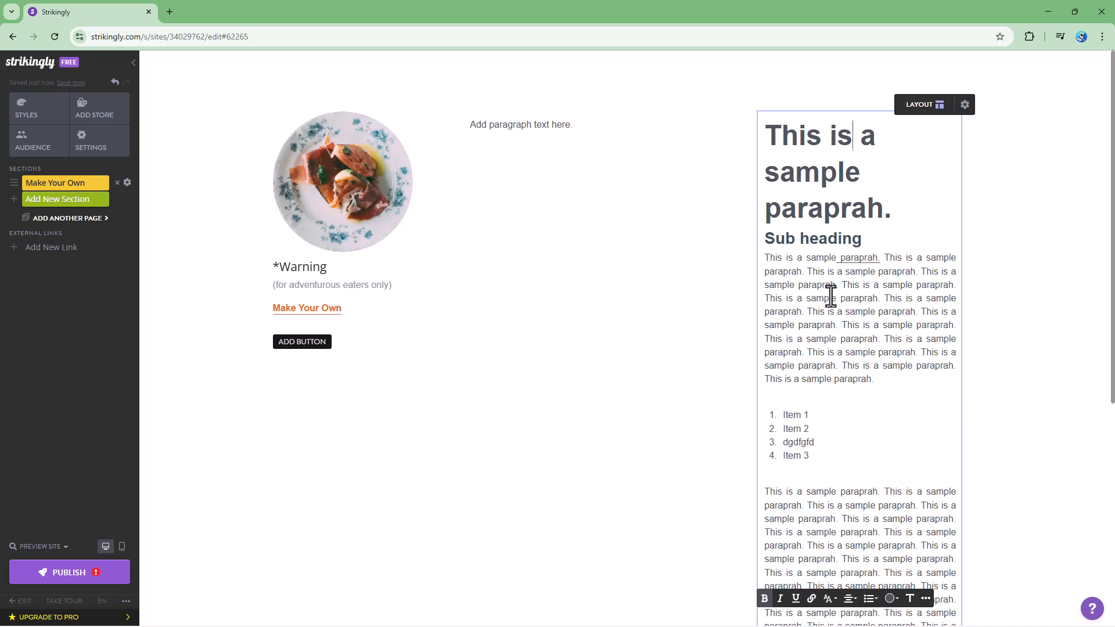
Step: Duplicate the sample text element in its column
{"action": "scroll", "coordinate": [892, 564], "scroll_direction": "down", "scroll_amount": 4}
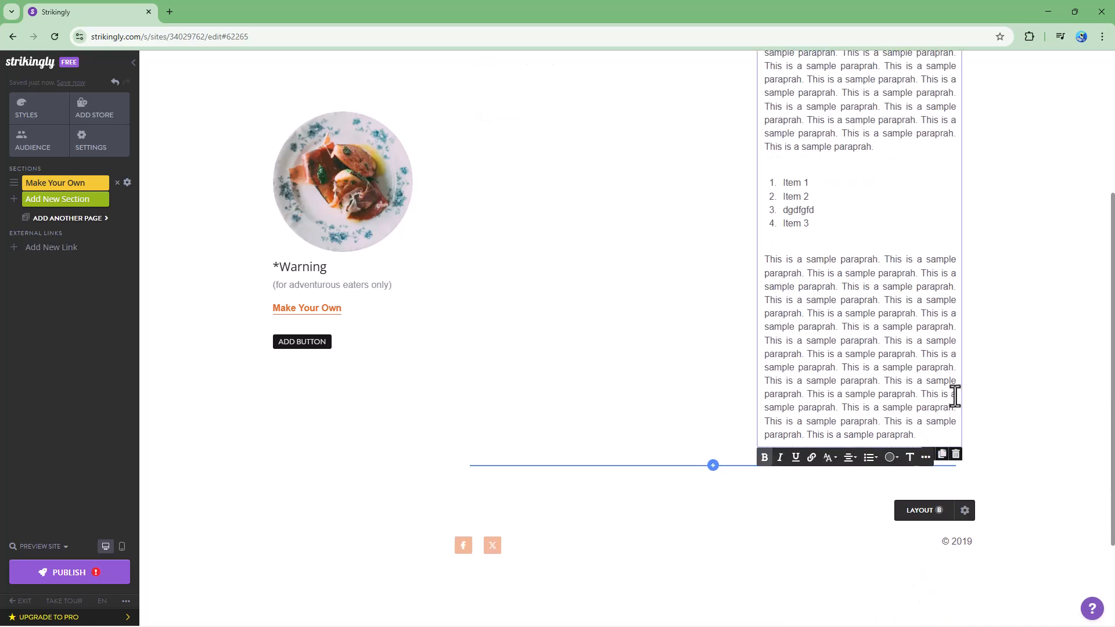
{"action": "left_click", "coordinate": [942, 455]}
{"action": "scroll", "coordinate": [882, 448], "scroll_direction": "down", "scroll_amount": 2}
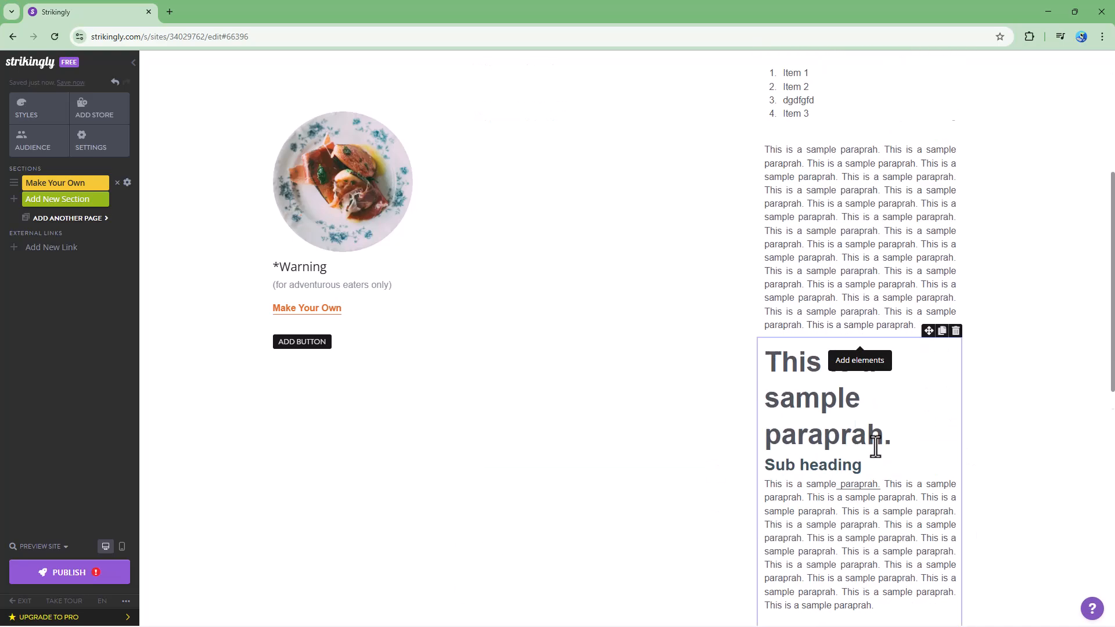
Step: Examine the original and duplicated text elements stacked in the column, down to the page footer
{"action": "left_click", "coordinate": [798, 296]}
{"action": "scroll", "coordinate": [836, 368], "scroll_direction": "down", "scroll_amount": 6}
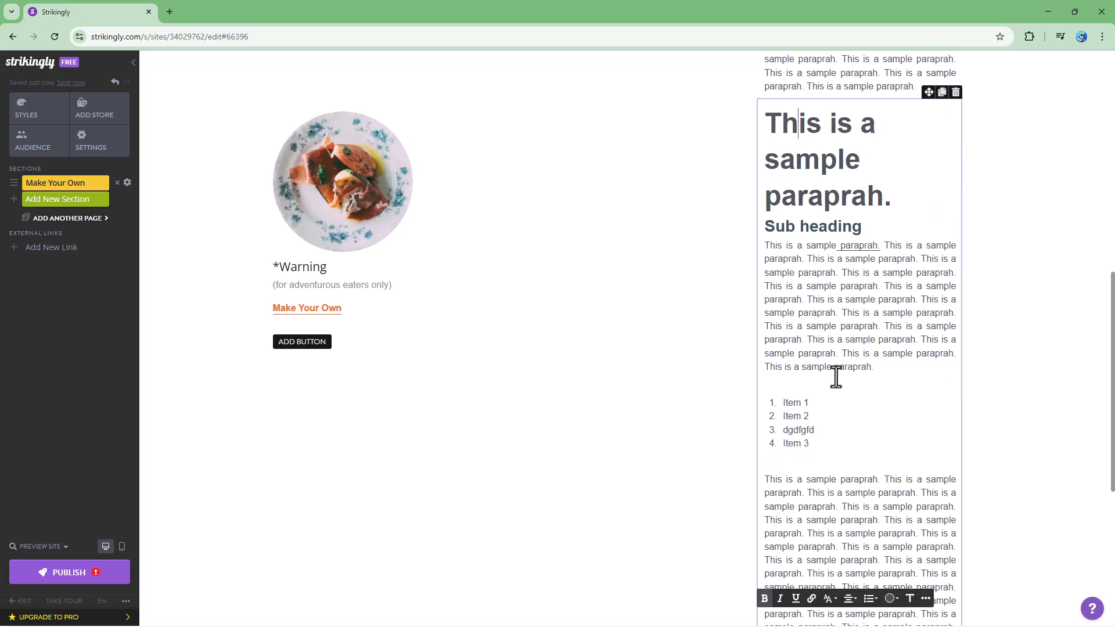
{"action": "scroll", "coordinate": [801, 444], "scroll_direction": "up", "scroll_amount": 5}
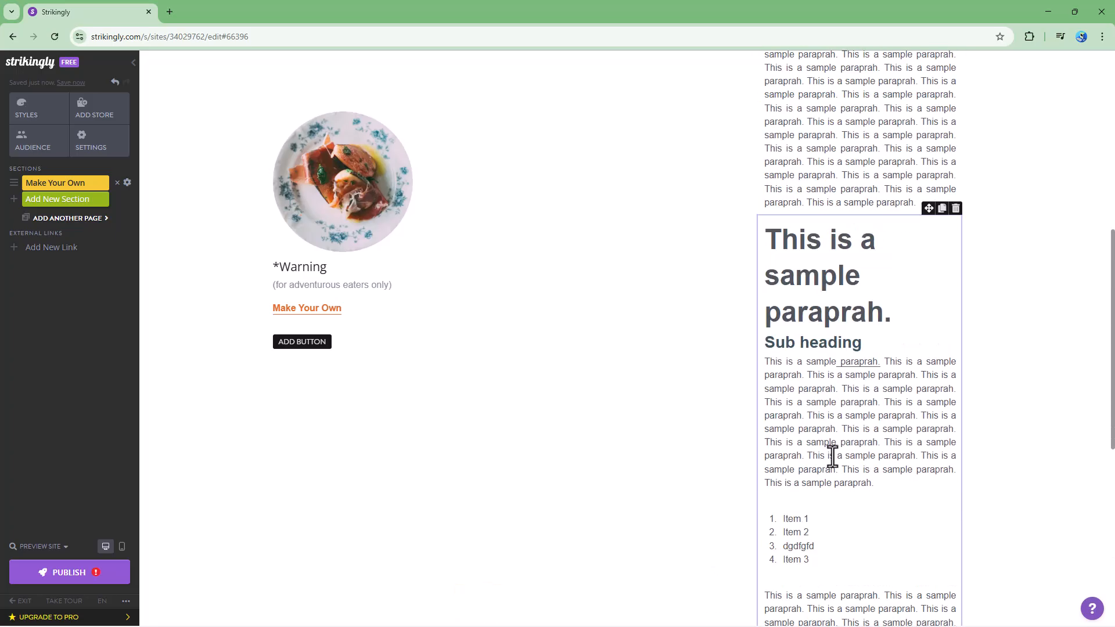
{"action": "scroll", "coordinate": [910, 434], "scroll_direction": "up", "scroll_amount": 5}
{"action": "scroll", "coordinate": [944, 516], "scroll_direction": "down", "scroll_amount": 5}
{"action": "scroll", "coordinate": [939, 511], "scroll_direction": "up", "scroll_amount": 8}
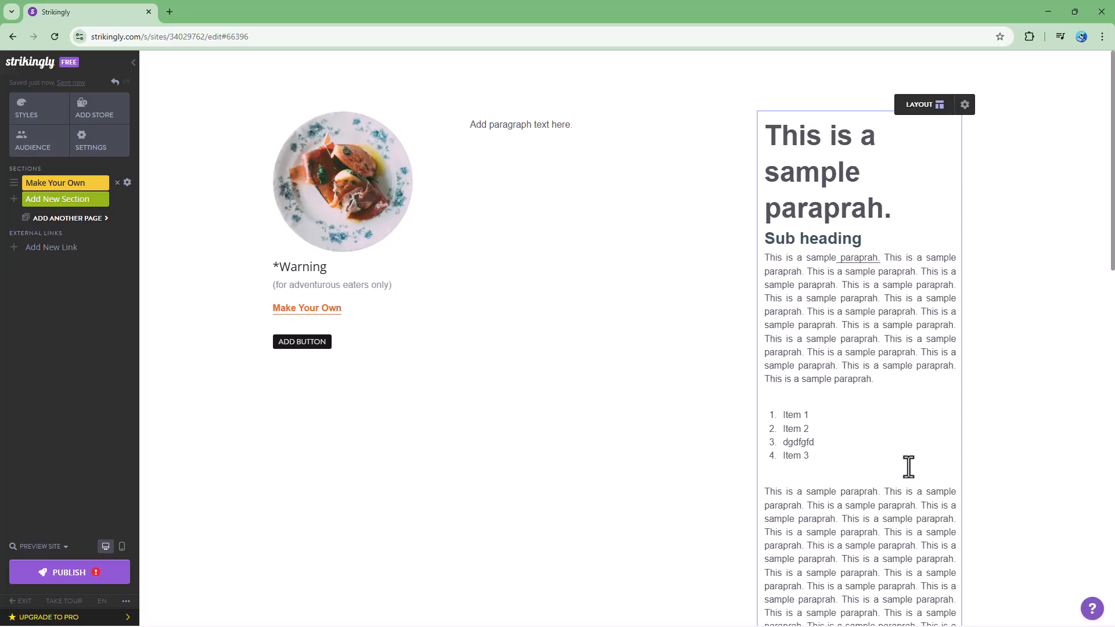
{"action": "scroll", "coordinate": [910, 466], "scroll_direction": "down", "scroll_amount": 16}
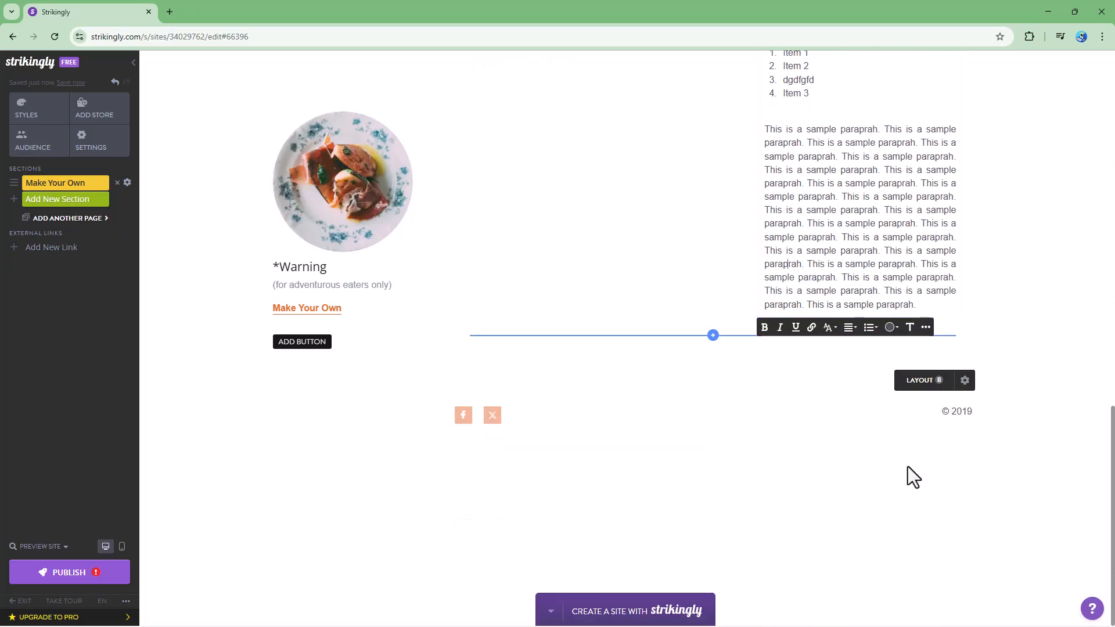